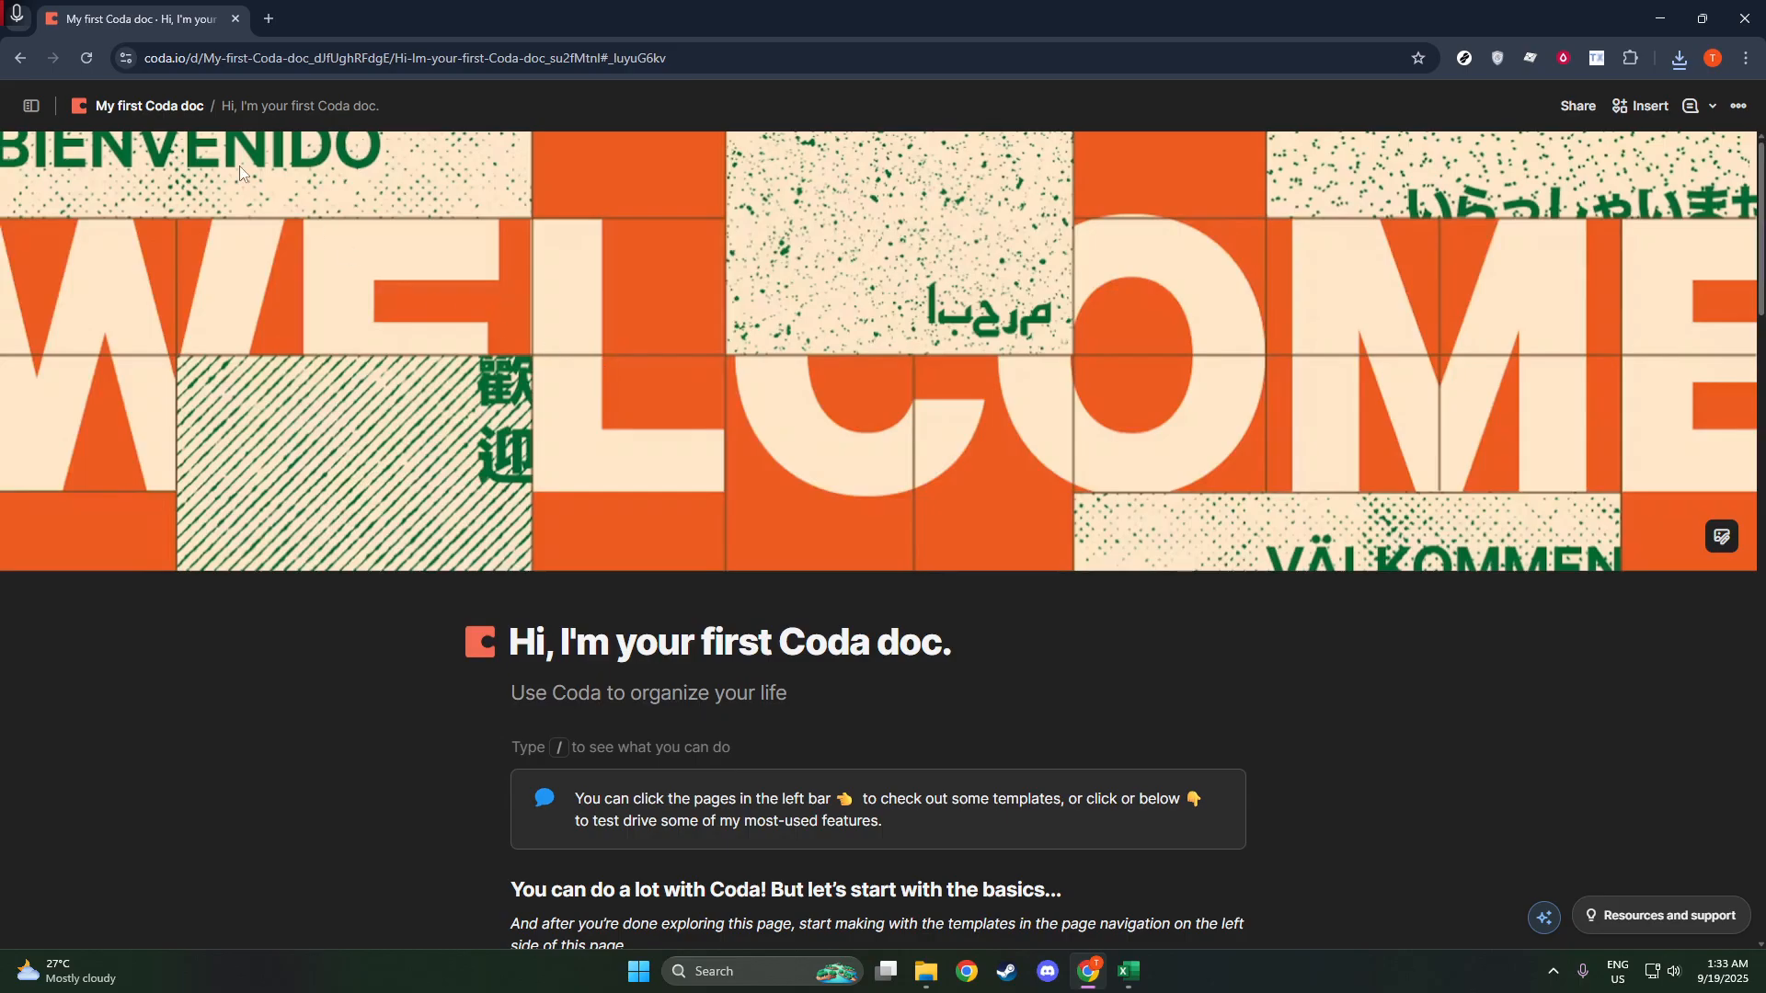
Show the page list and create a new page titled "Time Blocking" in the doc.
left_click(30, 107)
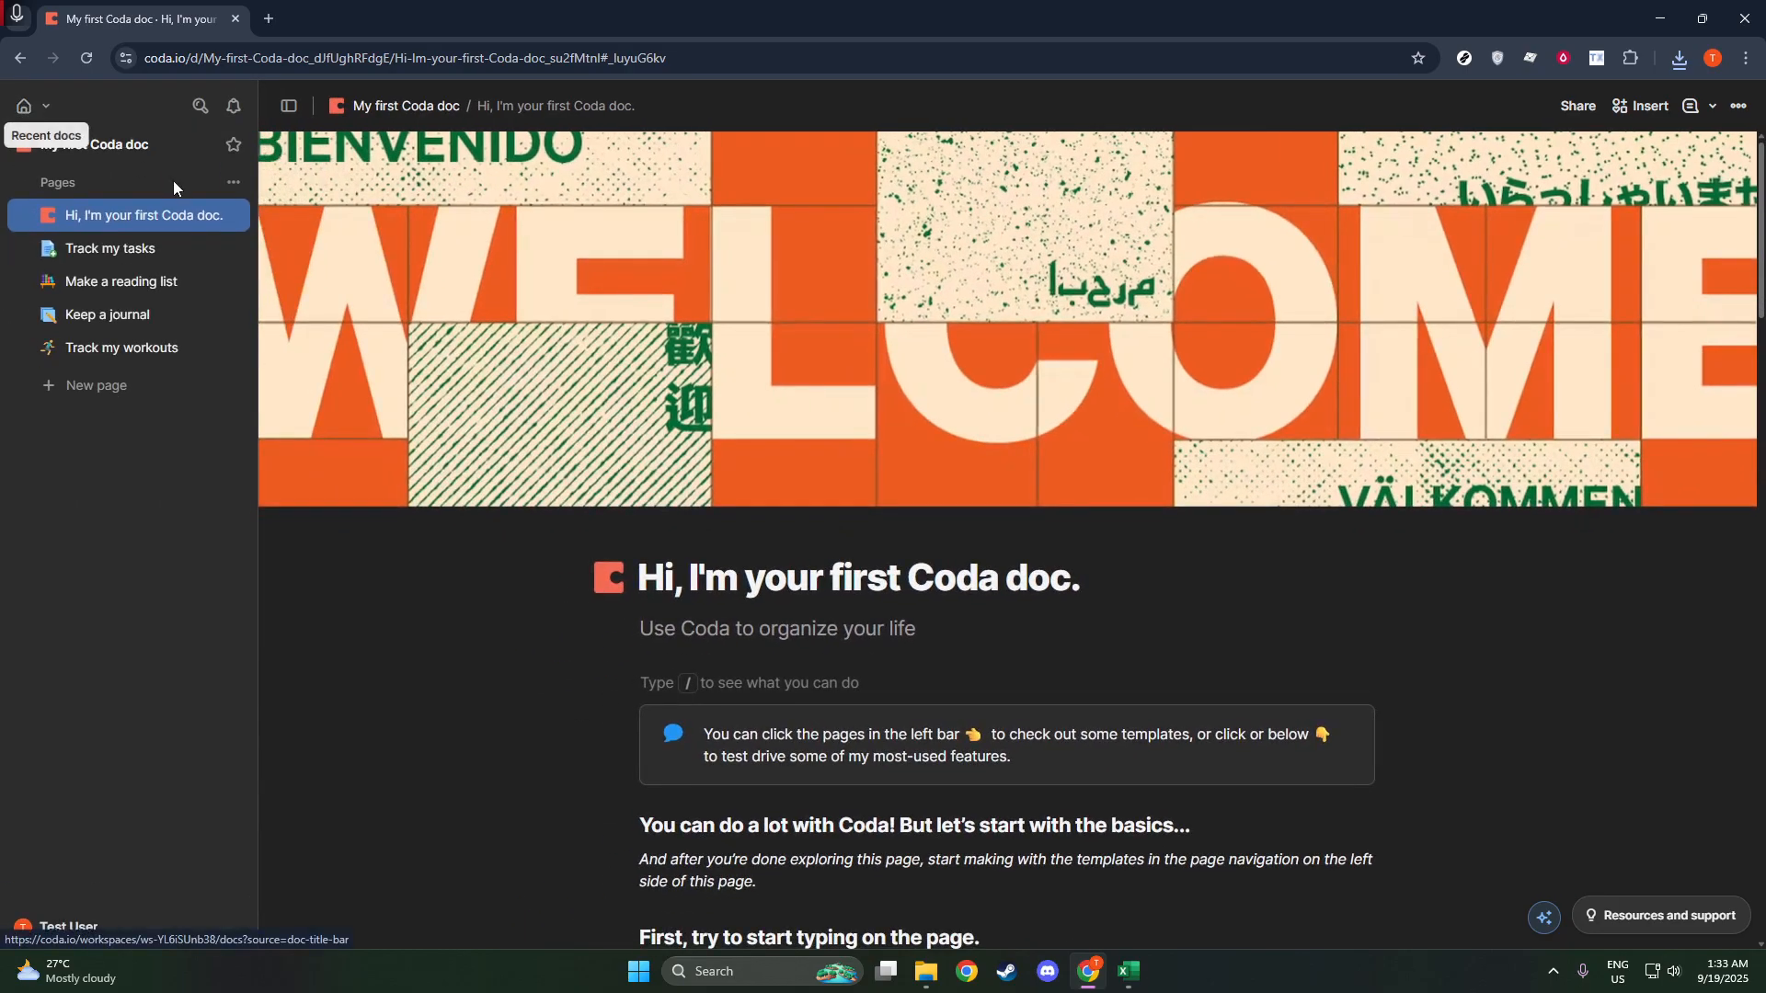
left_click(77, 384)
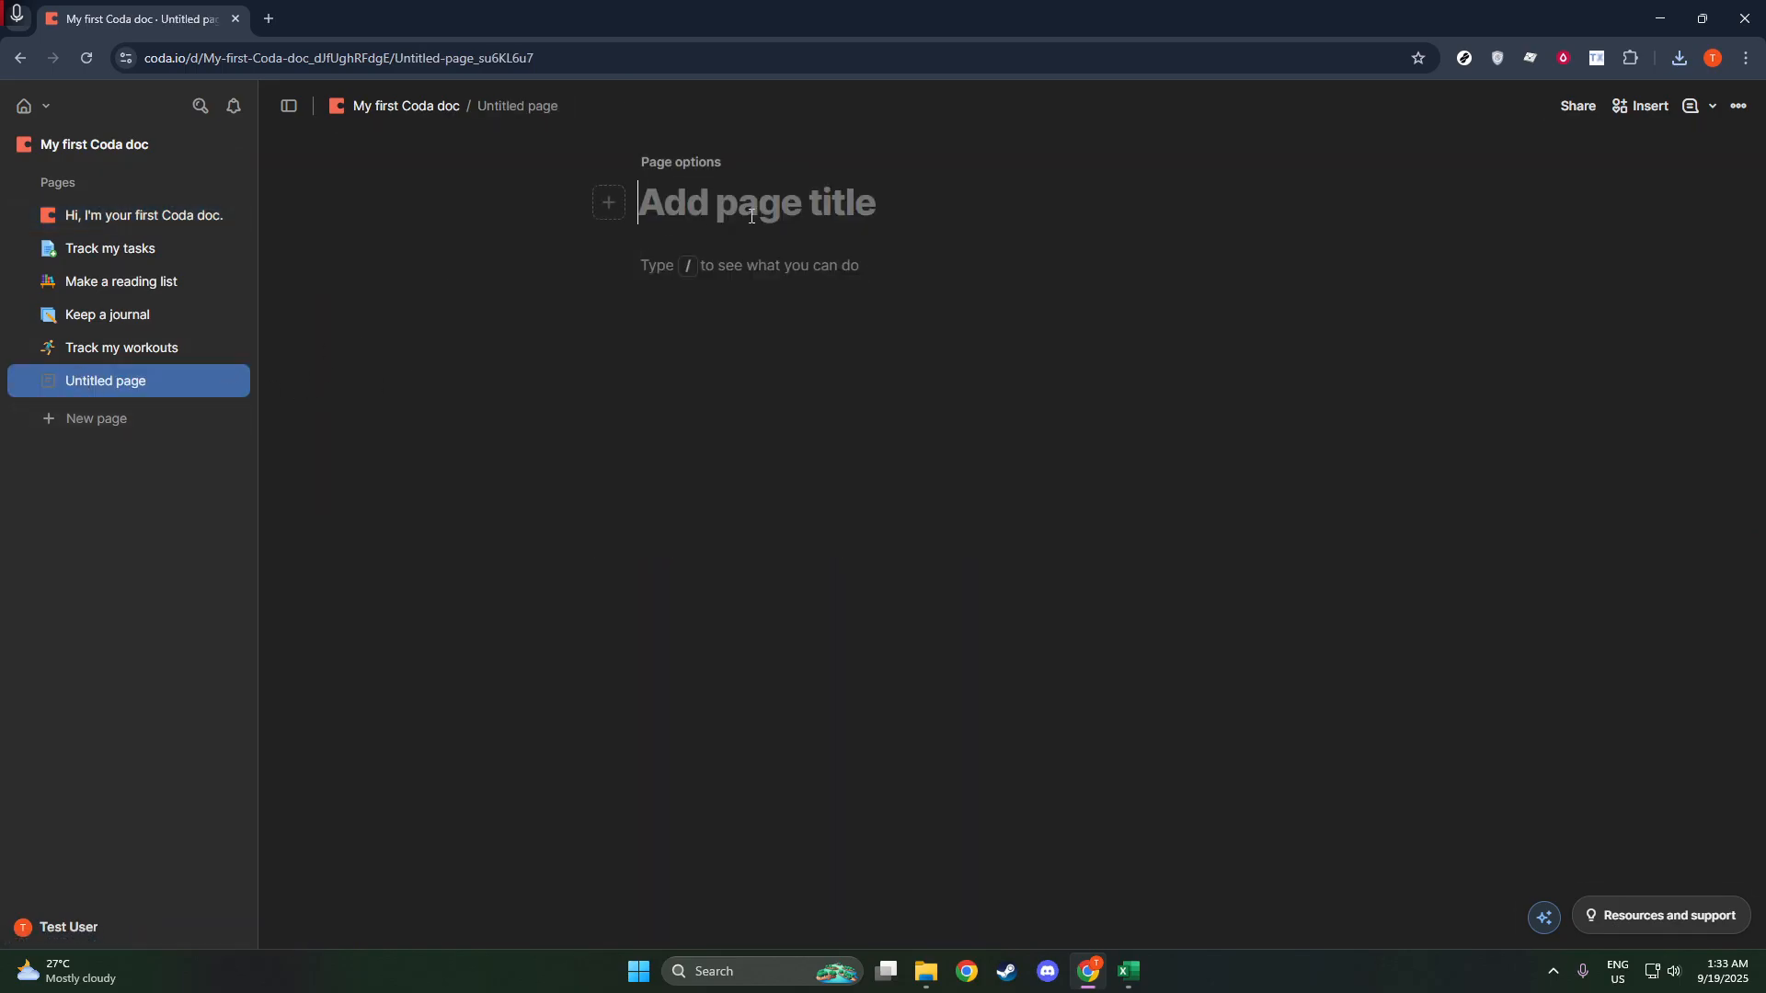
type("tIME")
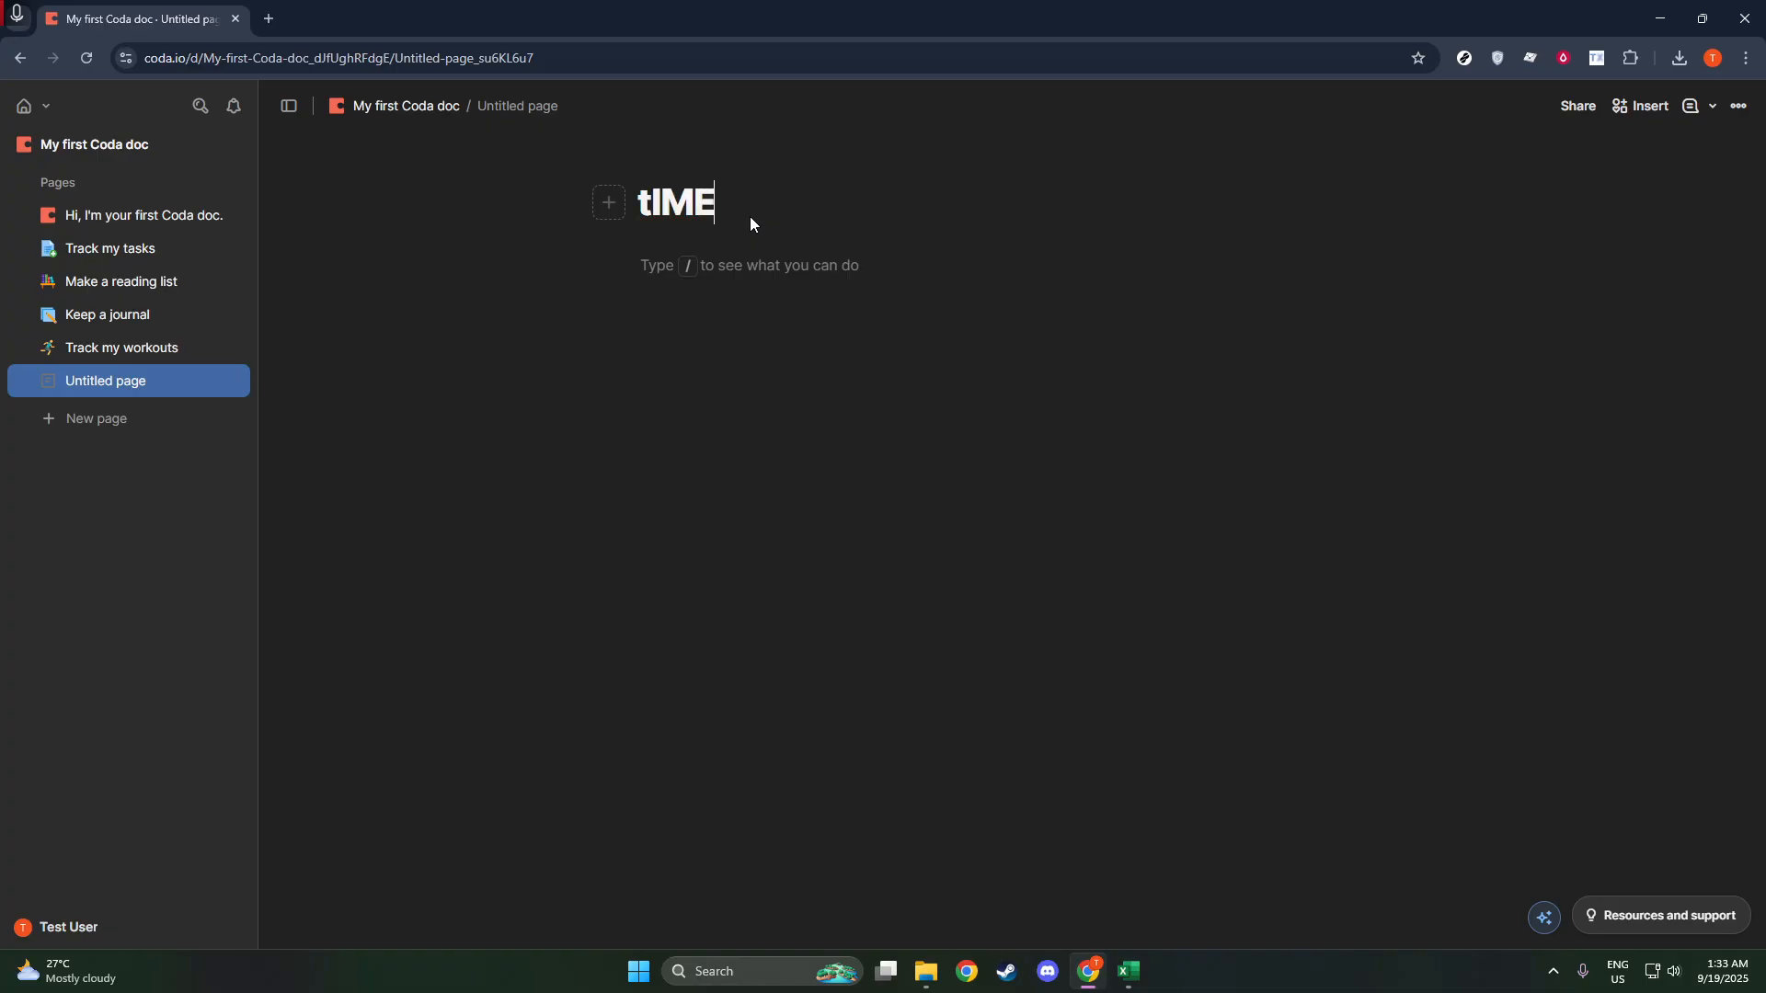
key("BackSpace")
key("BackSpace")
key("BackSpace")
key("BackSpace")
type("Time ")
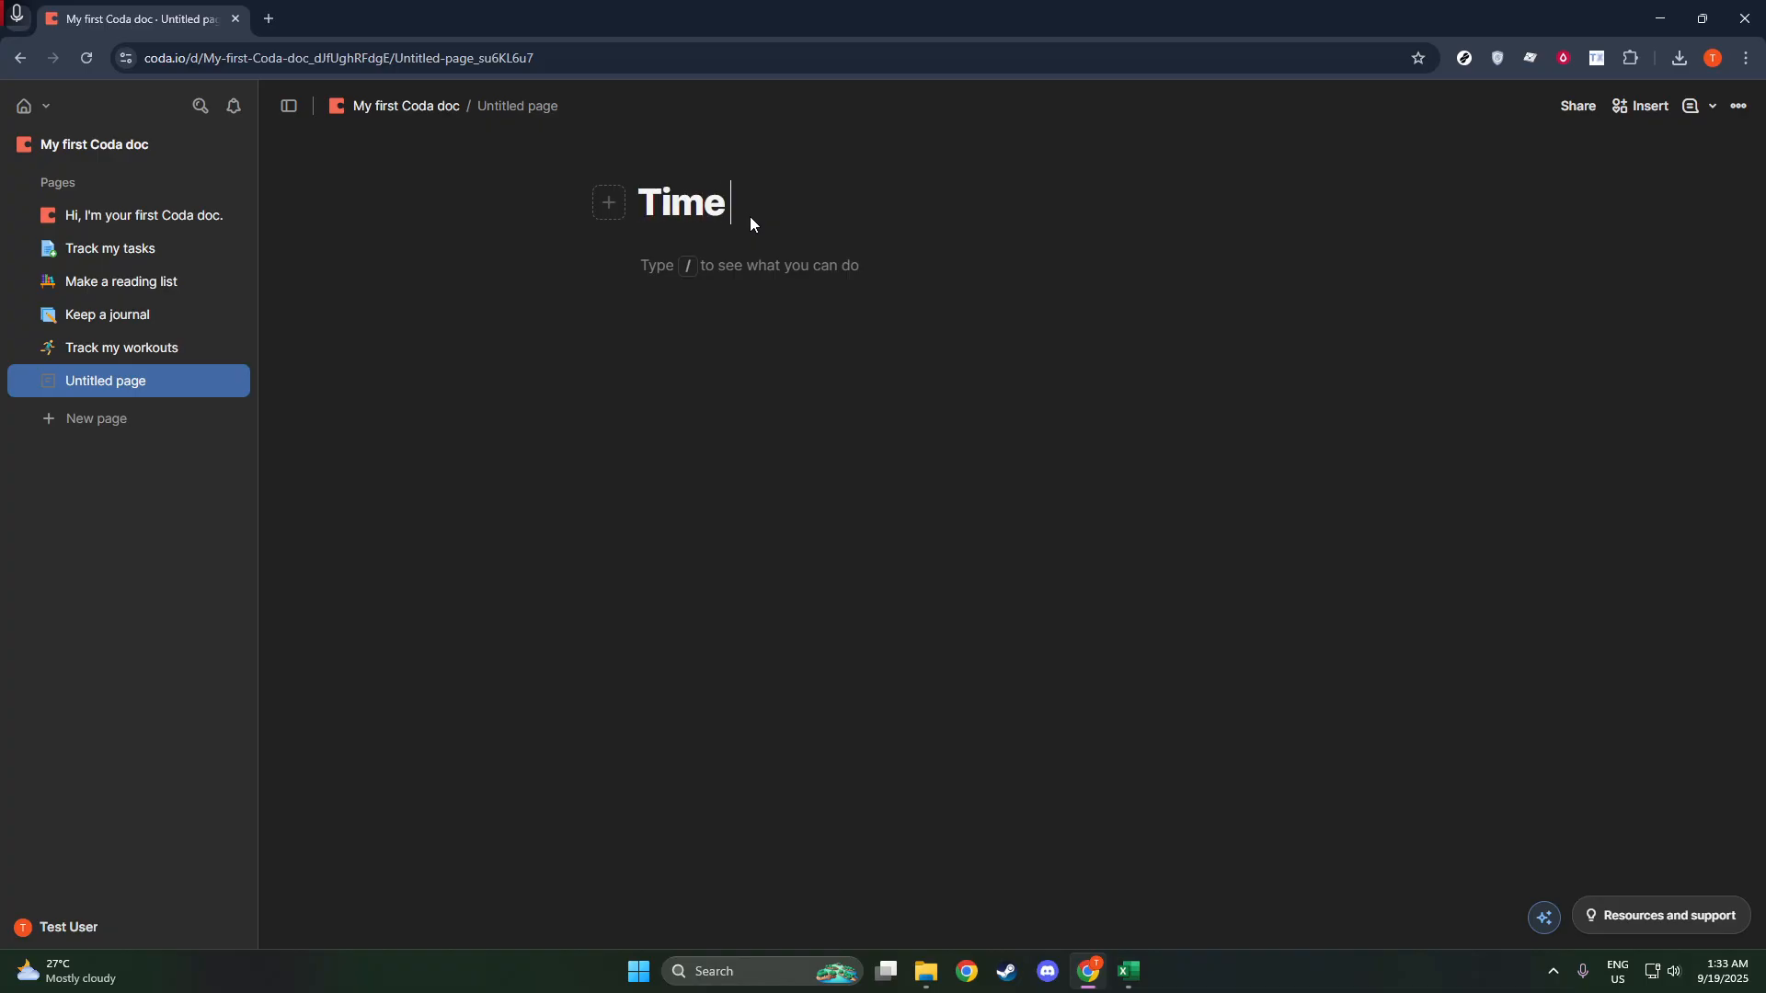
type("Blocking")
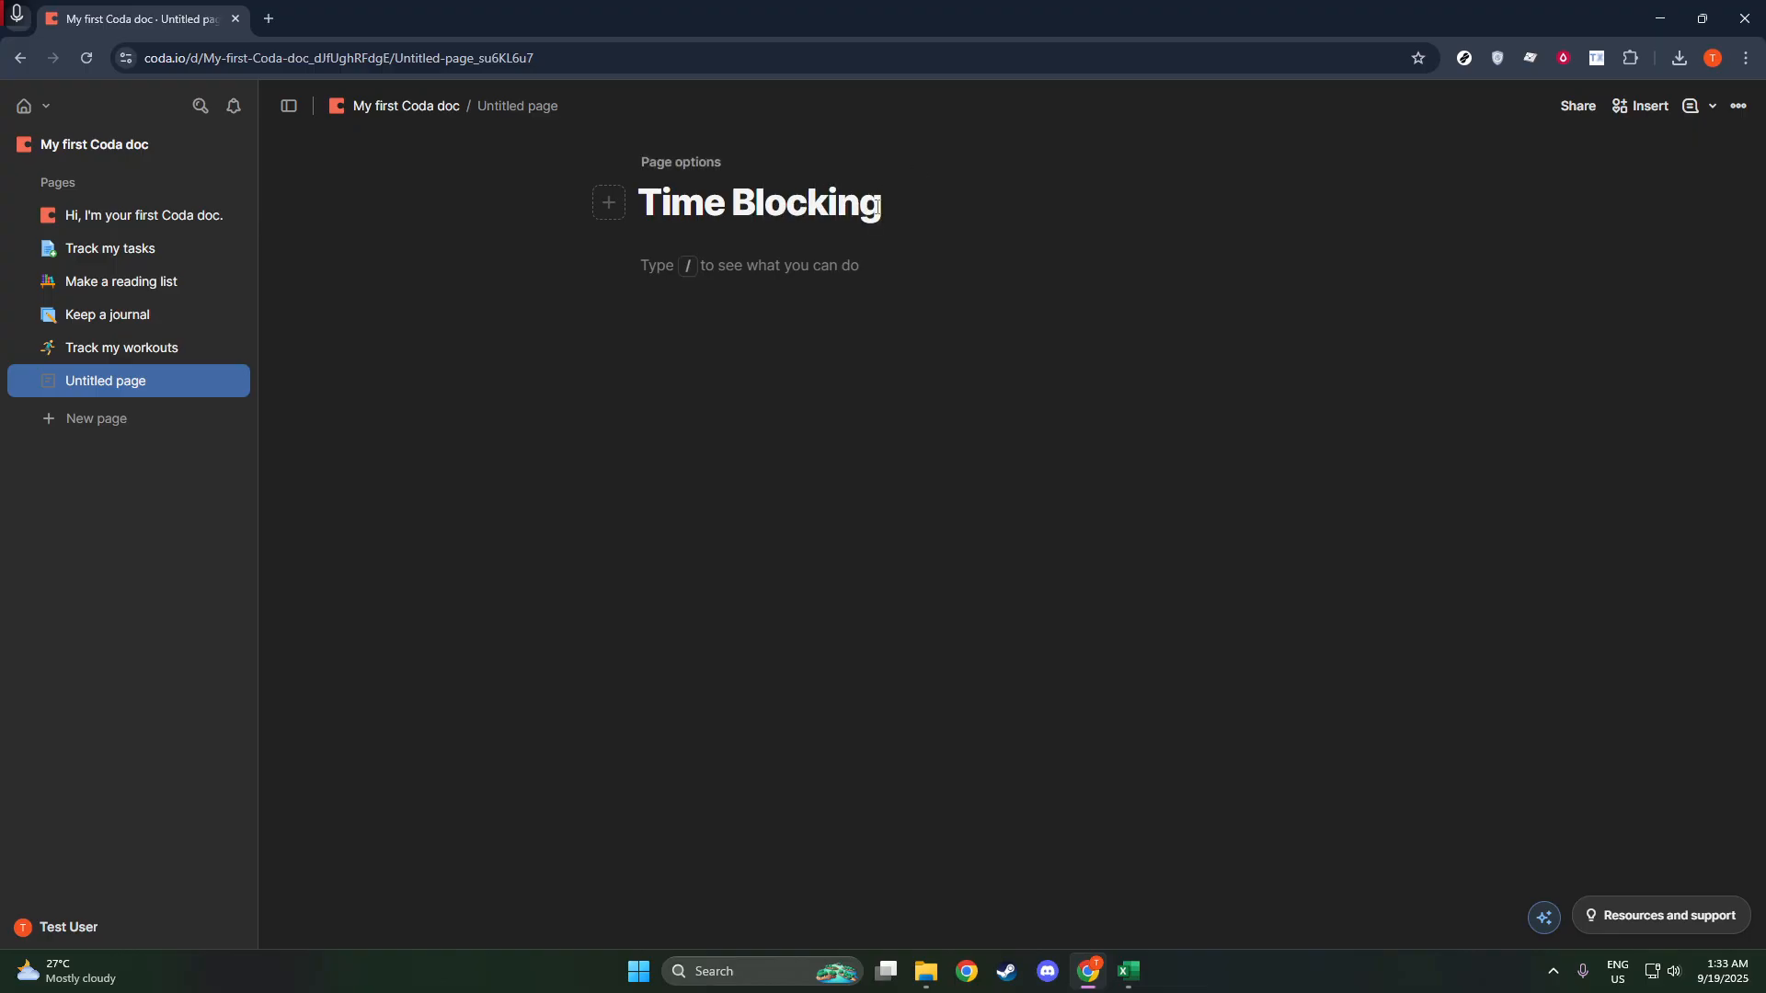
left_click(868, 273)
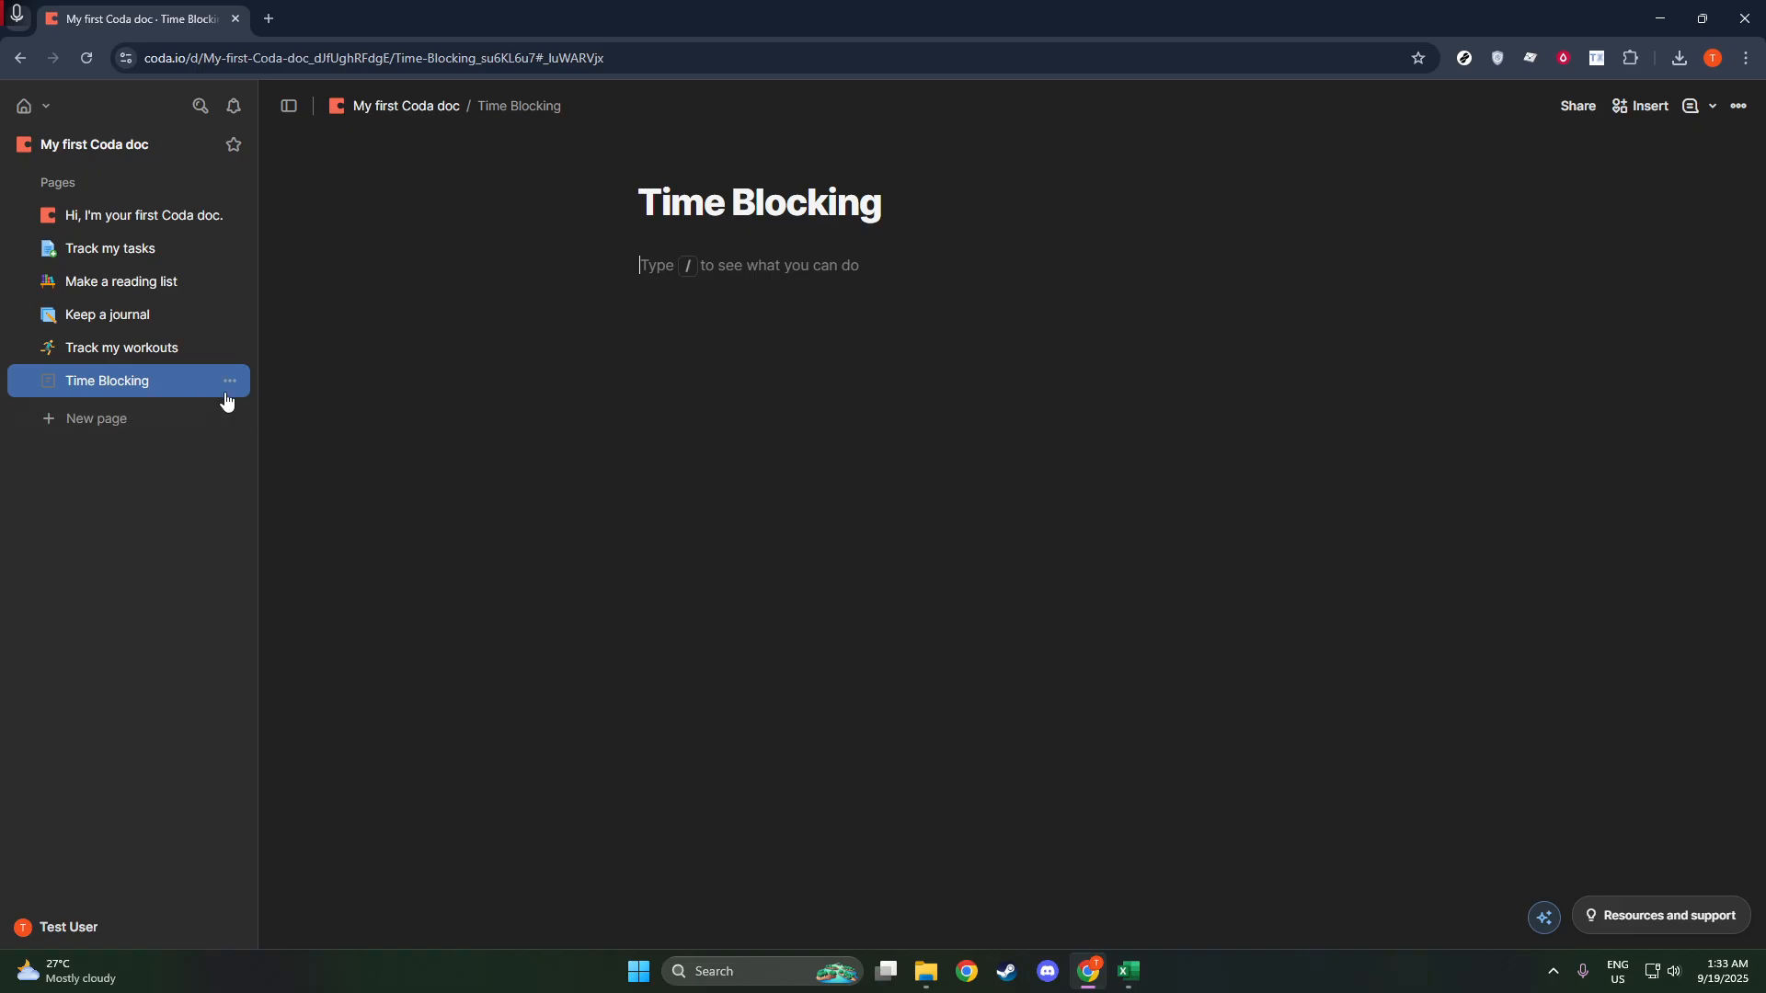
Write "Task" as the first line of the Time Blocking page's body and start a new line below it.
left_click(230, 383)
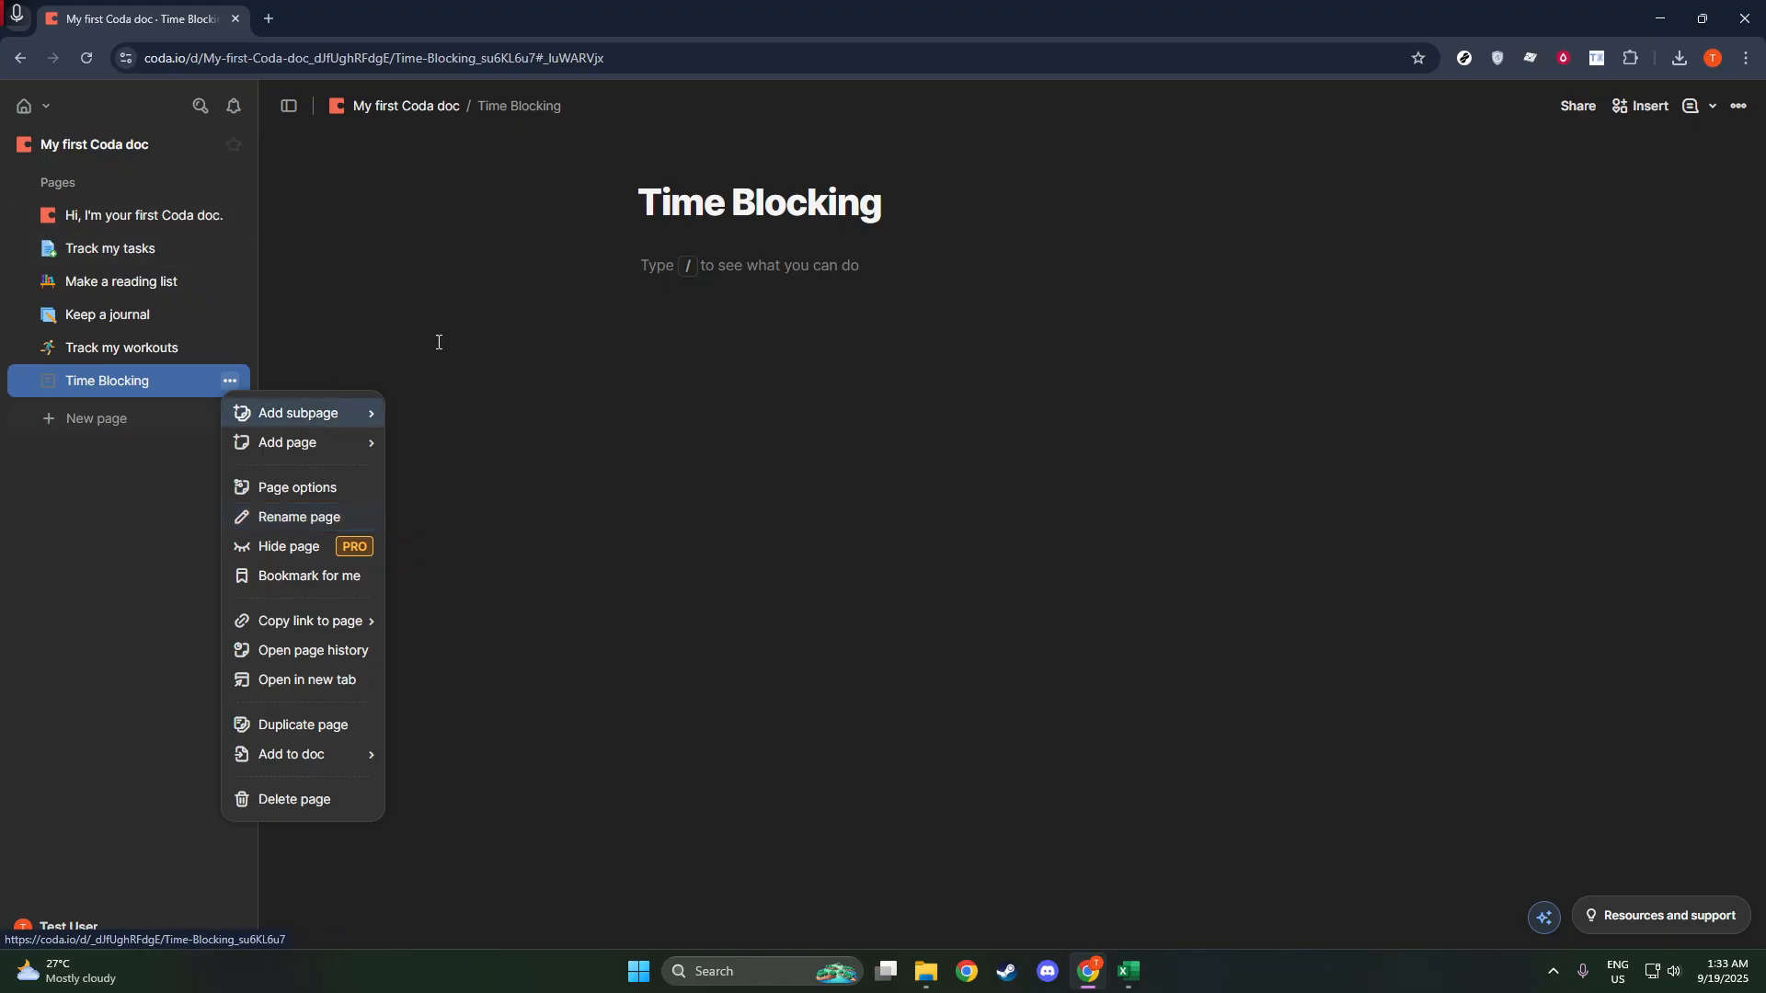
left_click(726, 257)
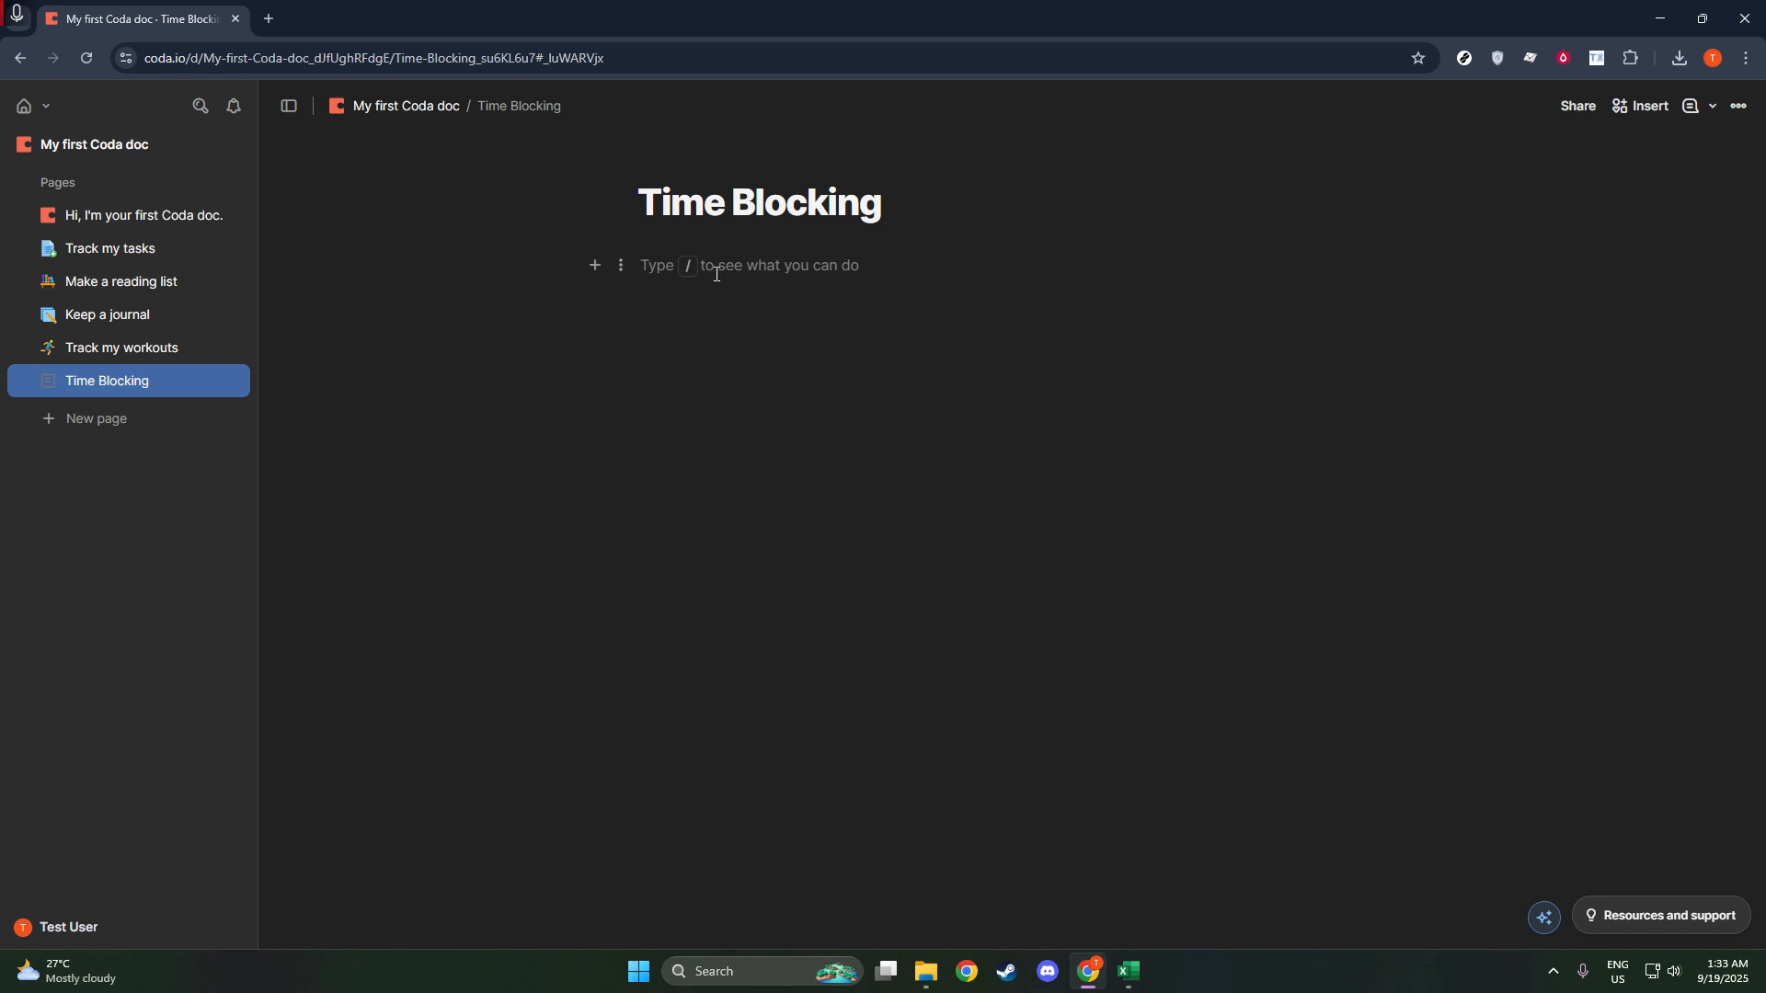
type("Task")
key("Return")
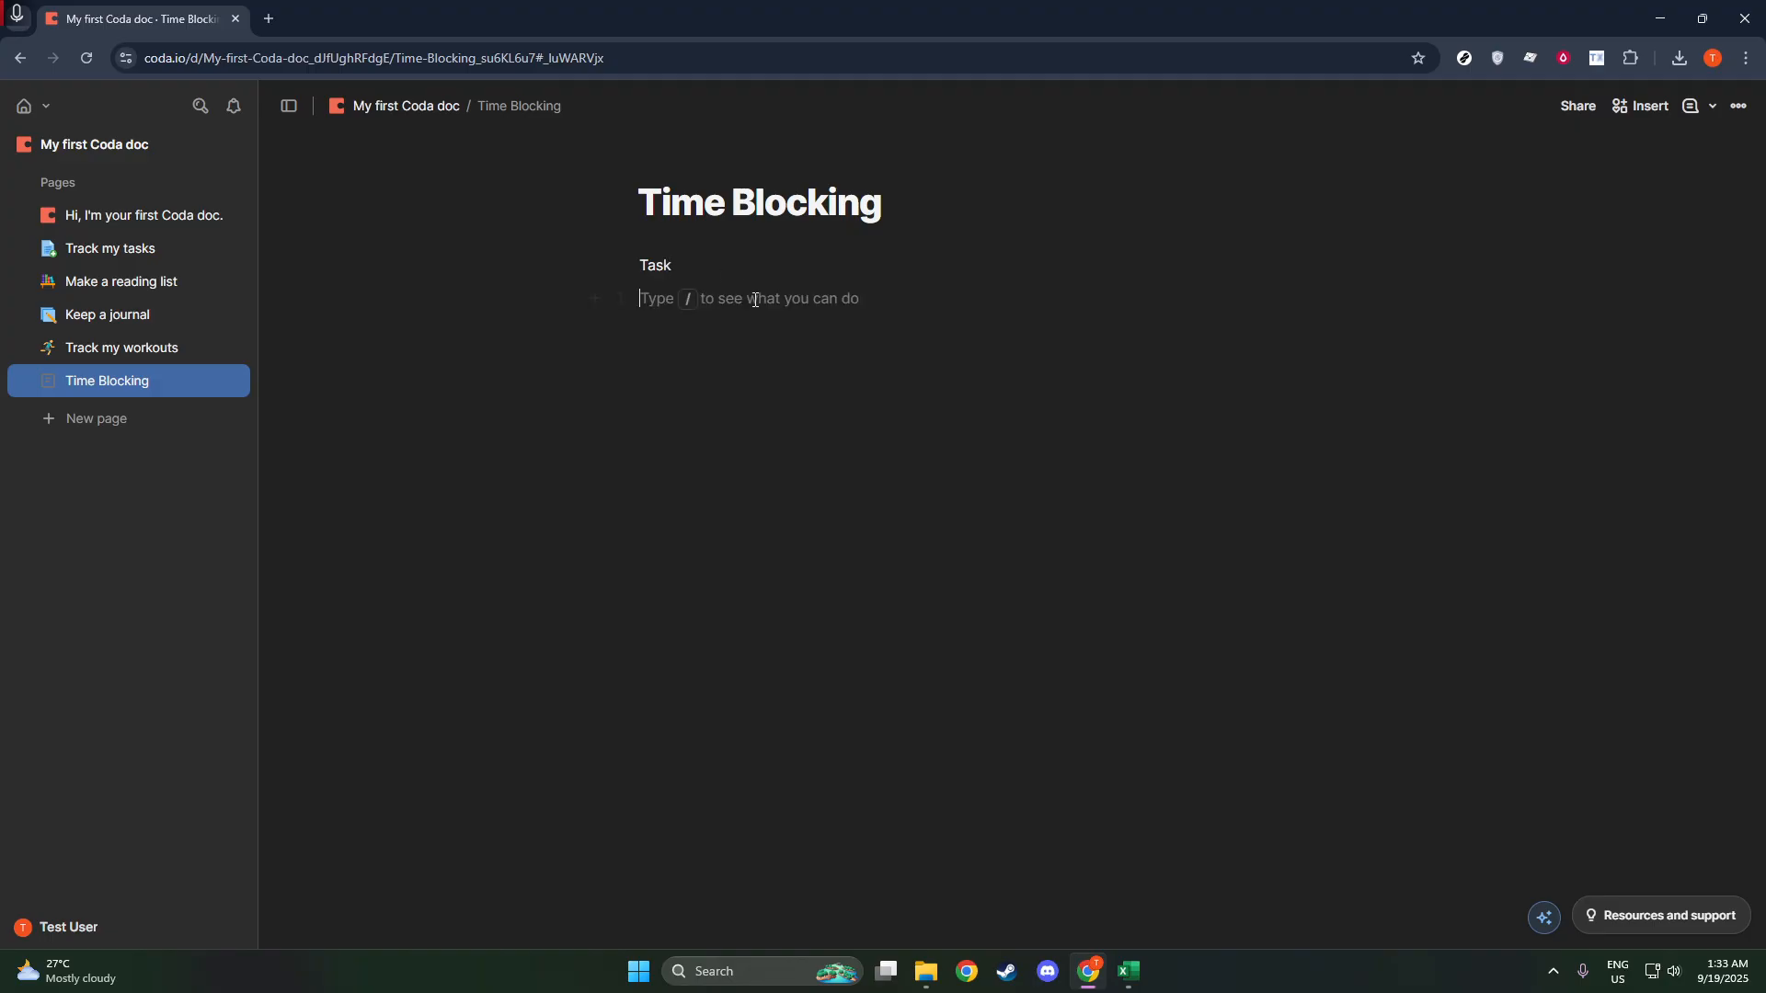
left_click(625, 265)
left_click(621, 266)
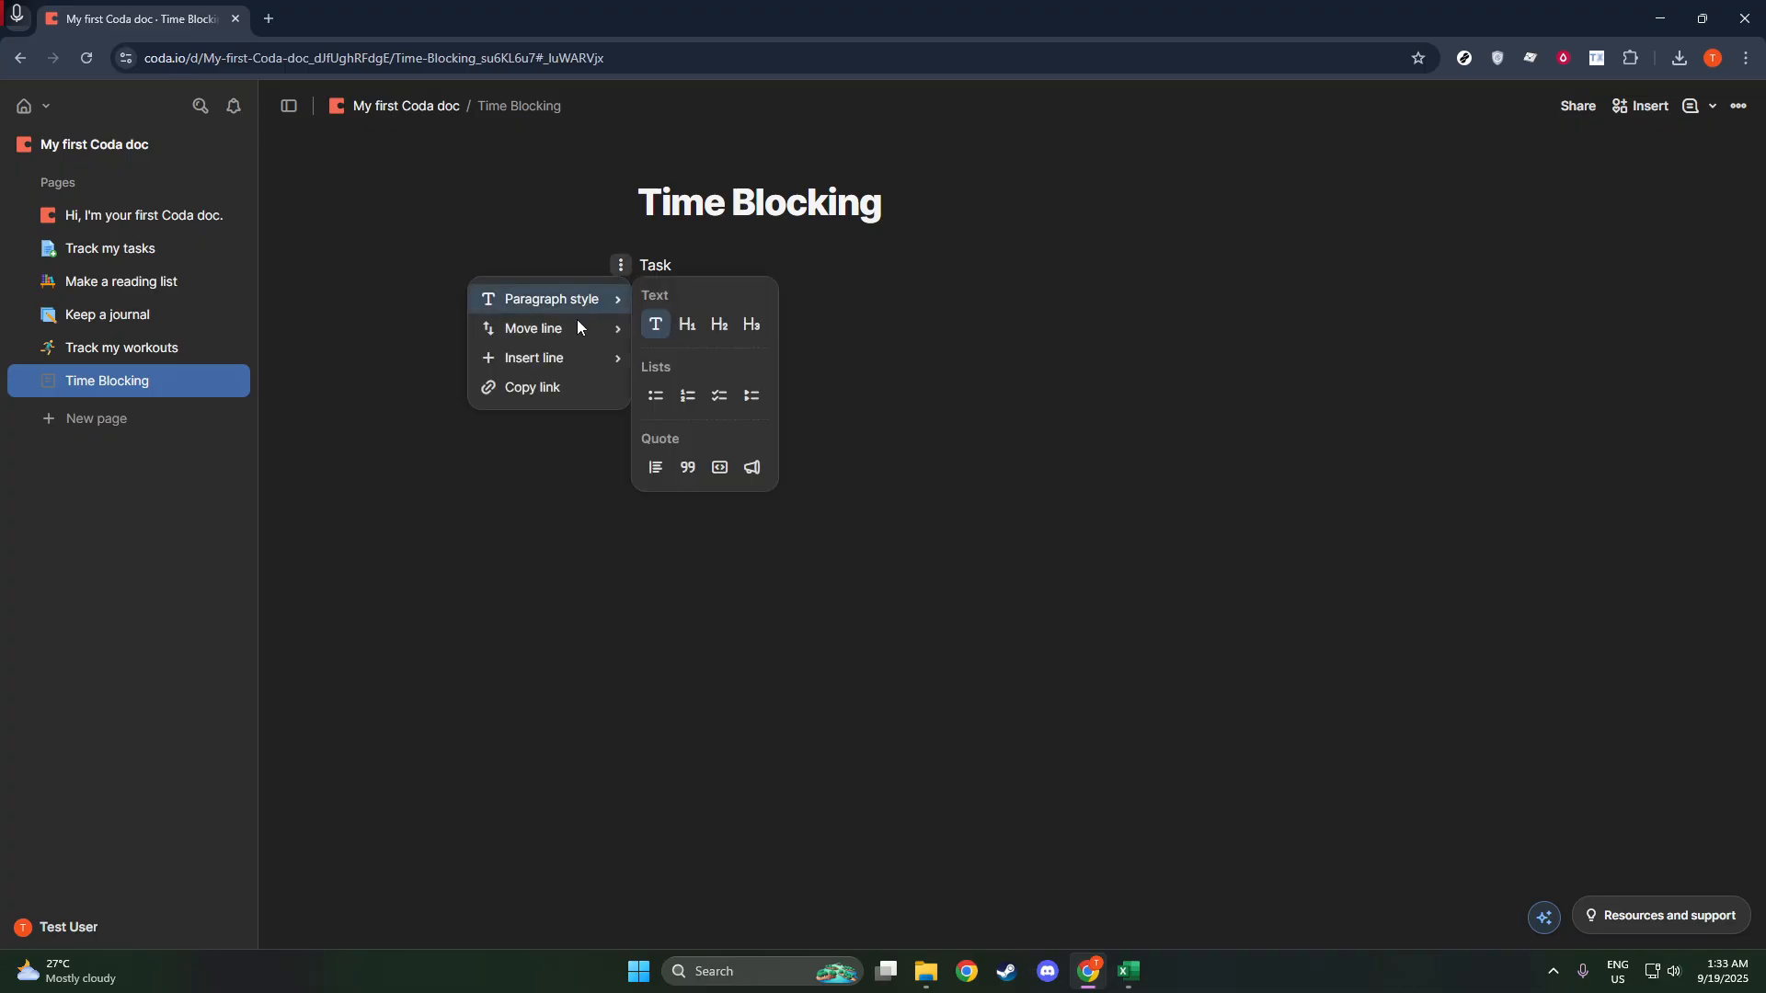
mouse_move(589, 322)
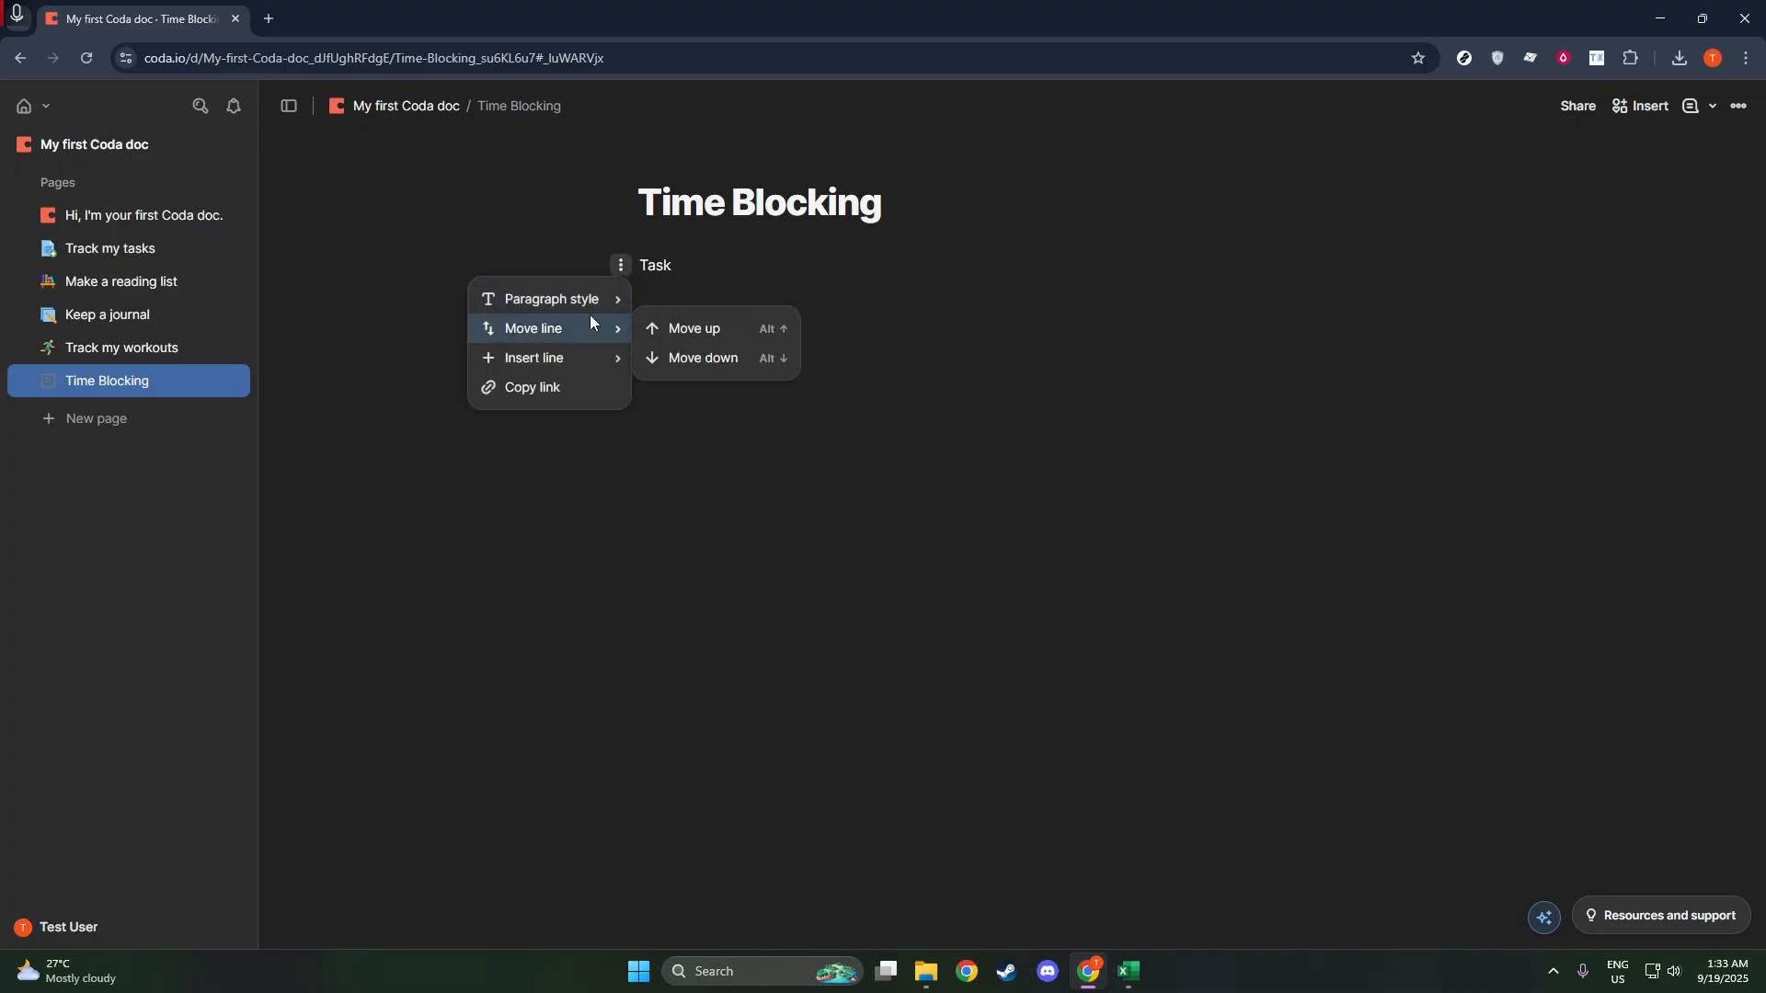
left_click(278, 360)
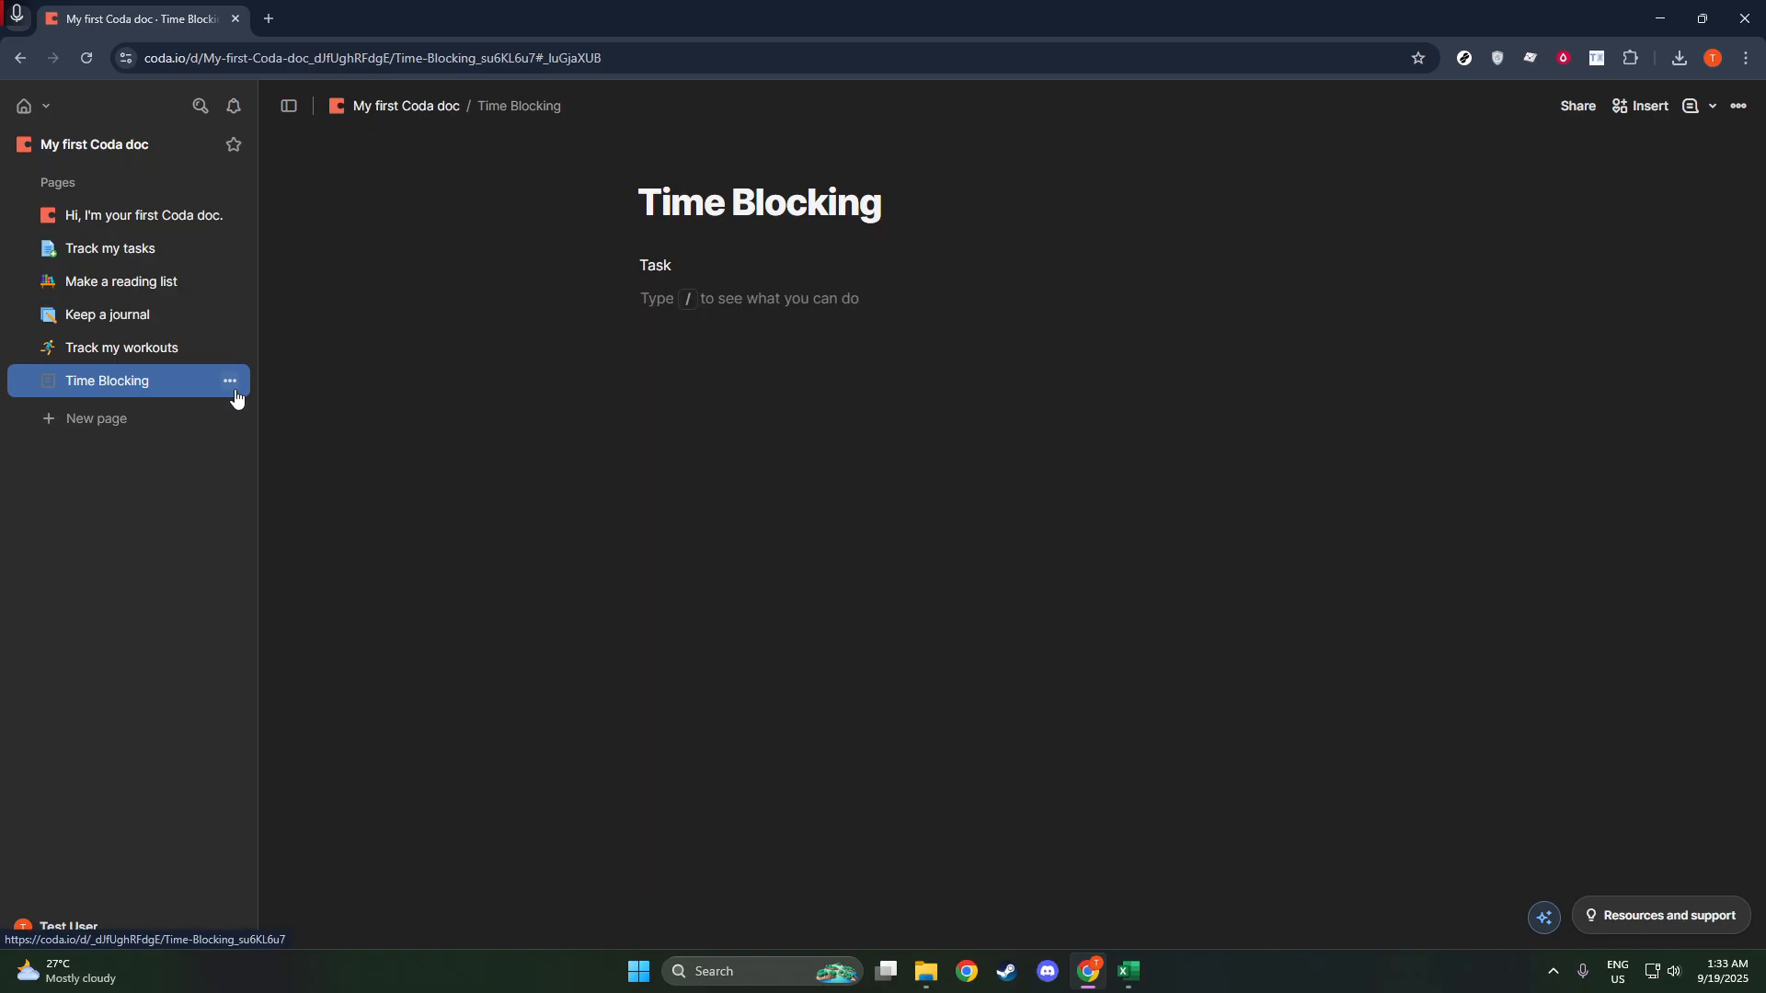
left_click(231, 382)
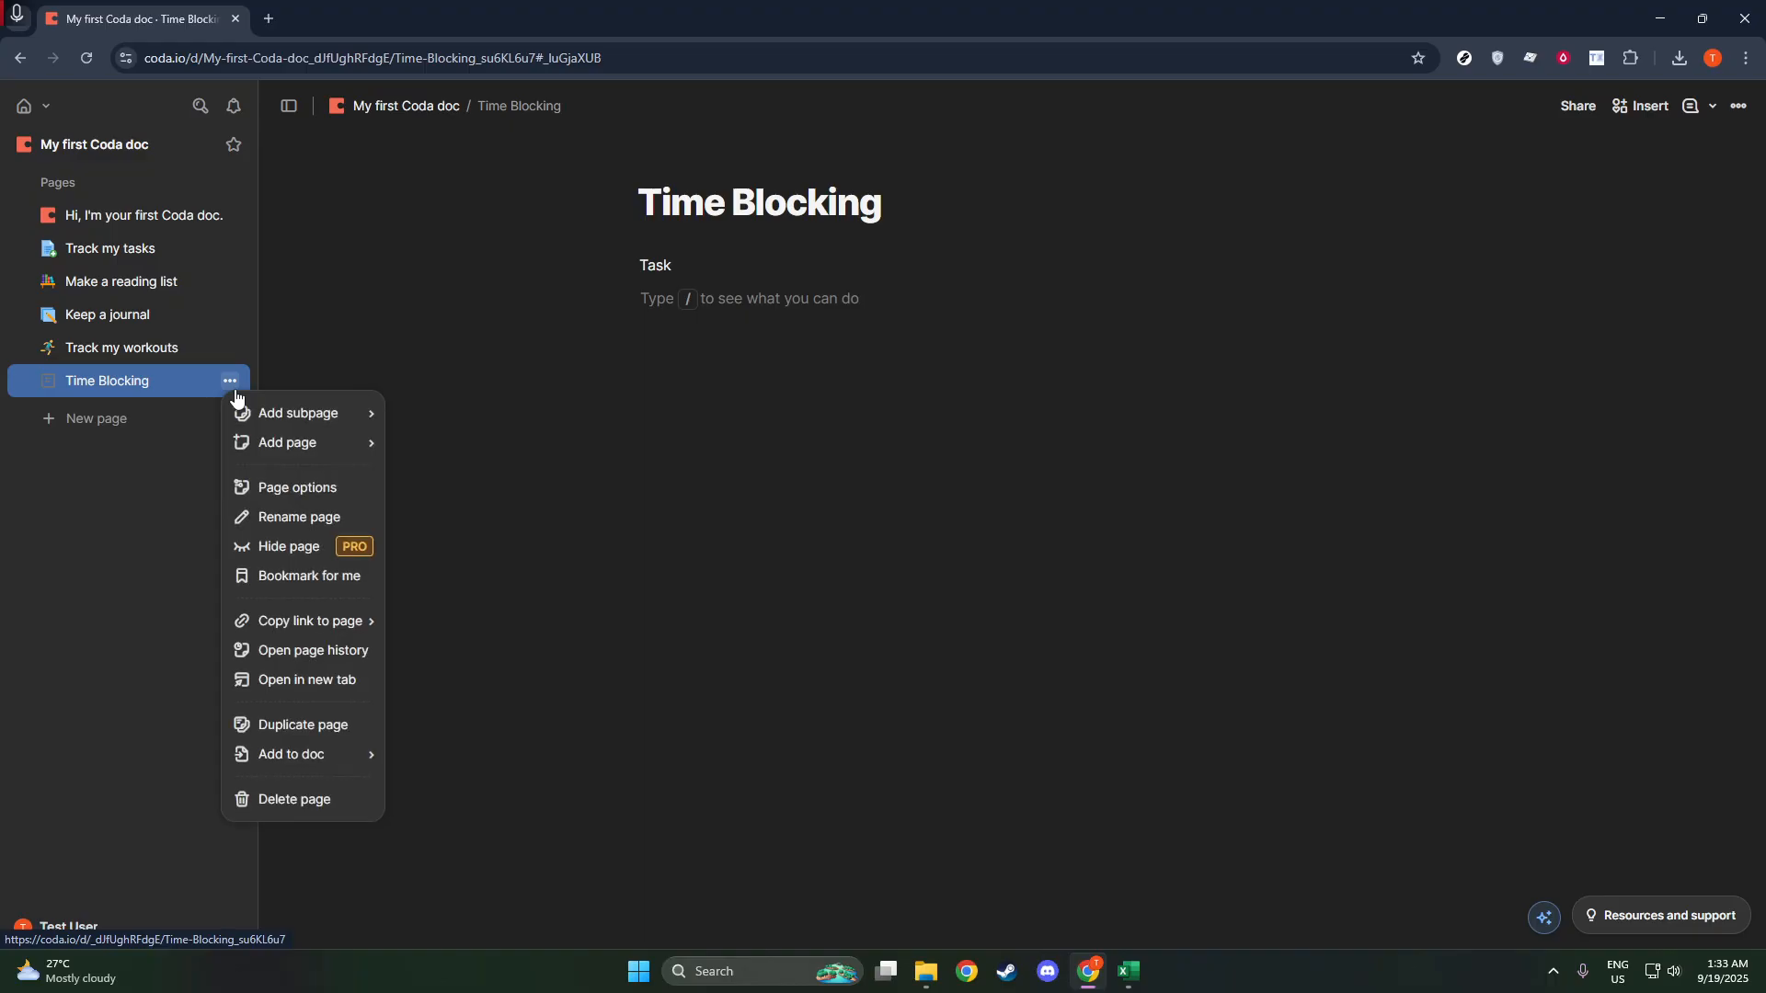
Insert a table on the empty line below "Task" and connect it to the existing Tasks table.
left_click(795, 324)
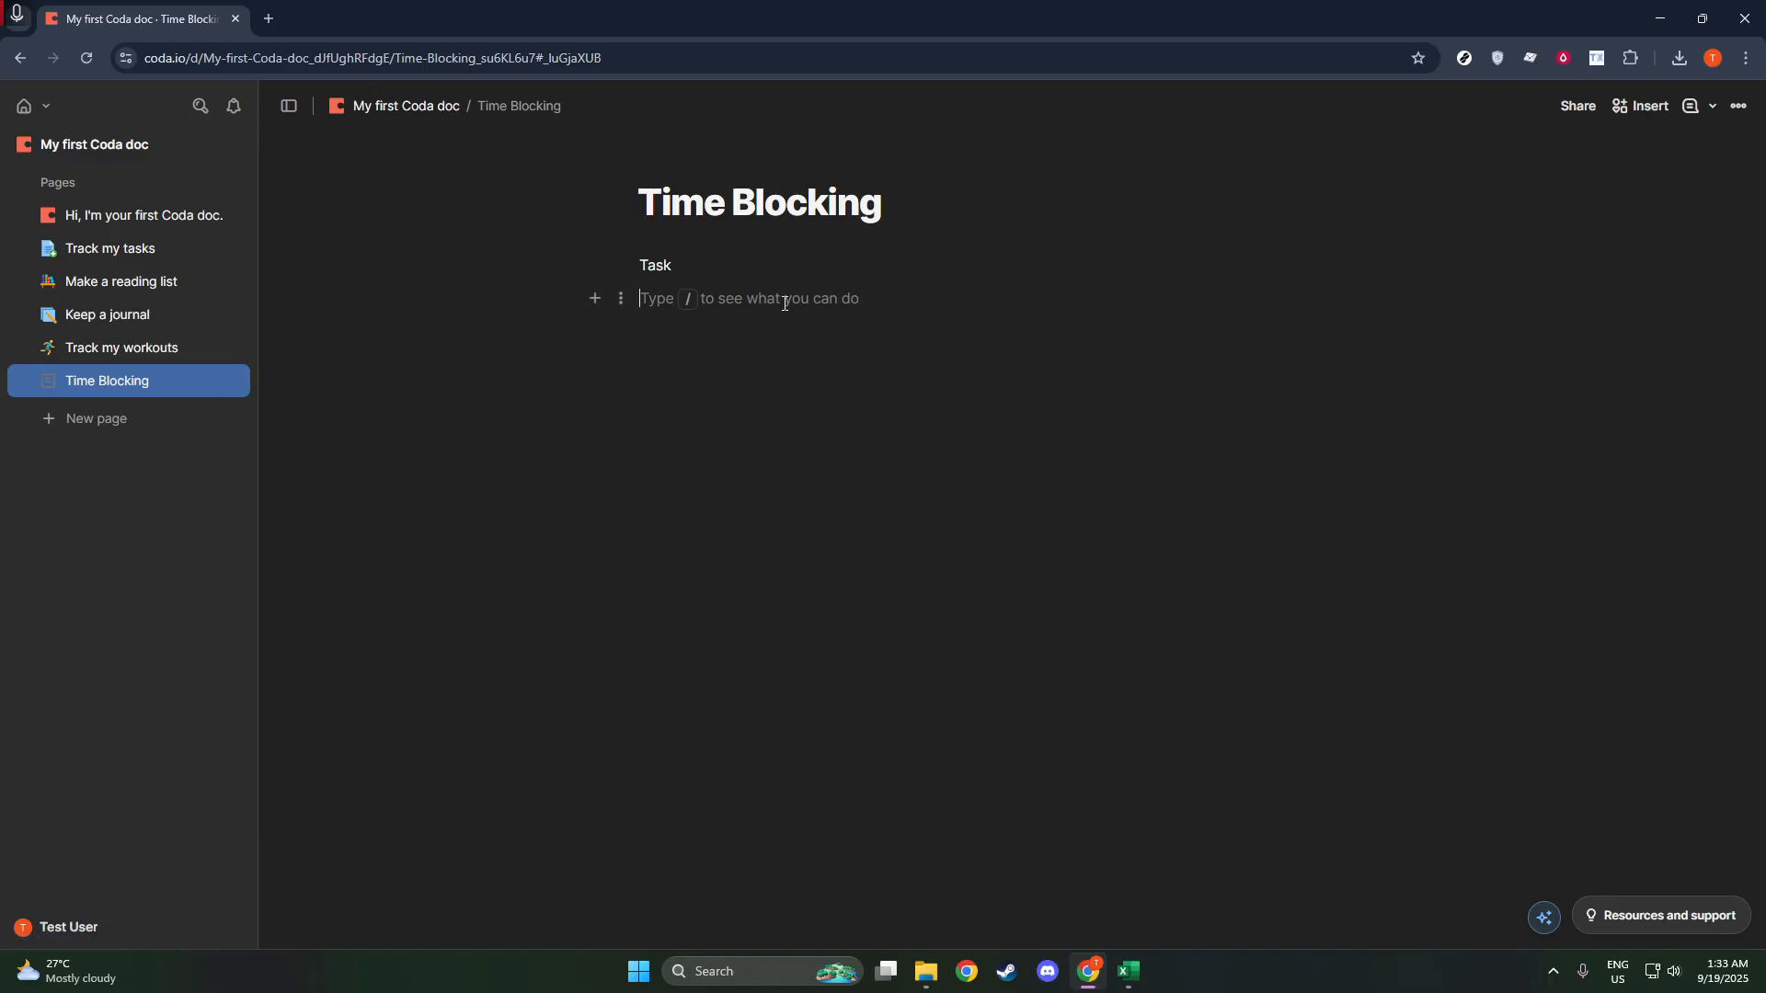
type("/")
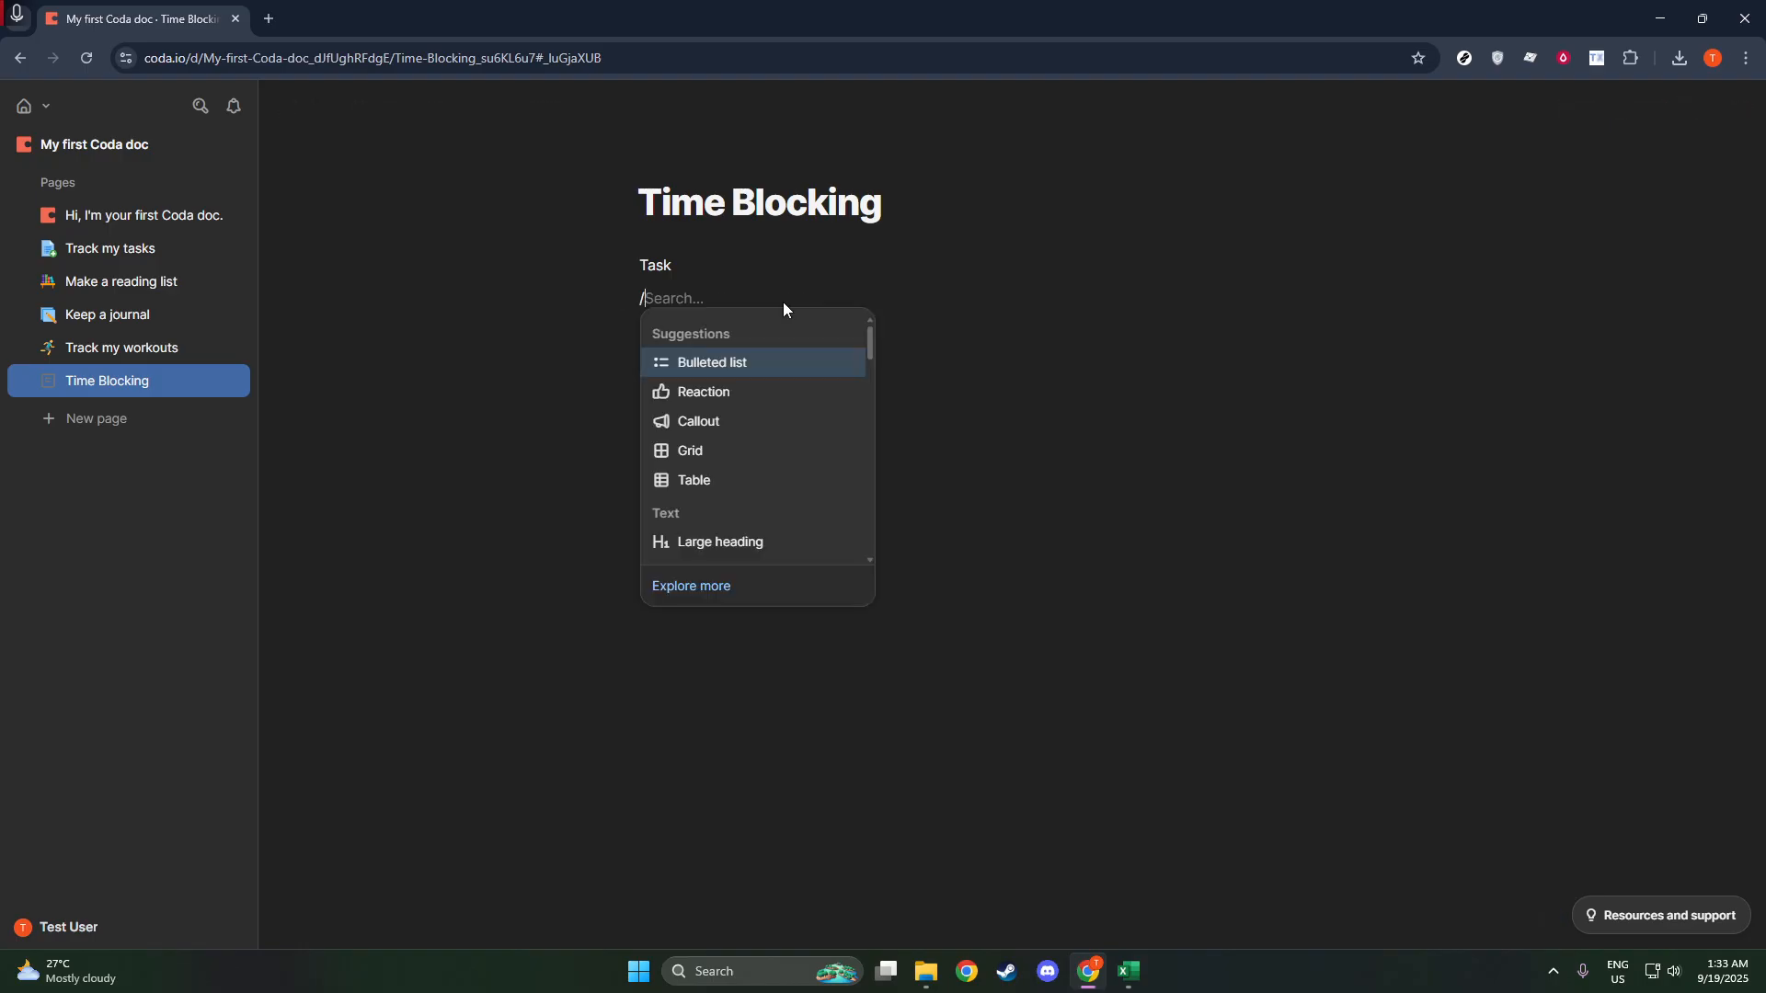
left_click(721, 486)
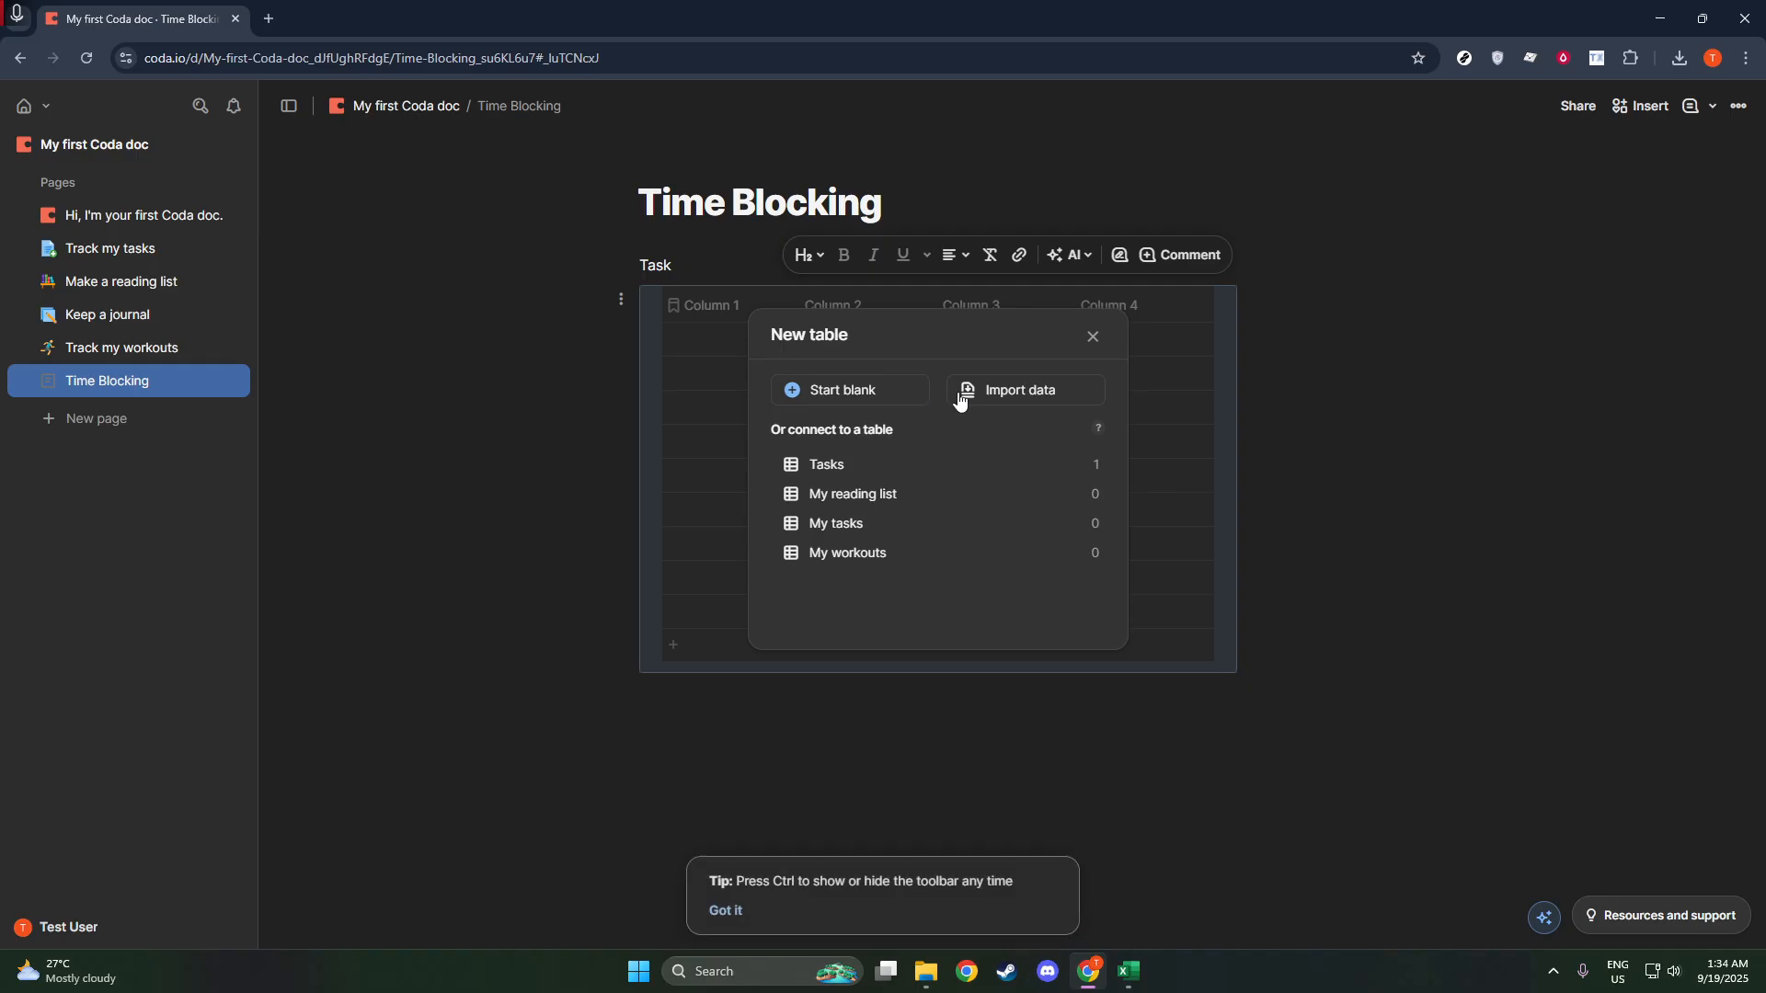
left_click(840, 465)
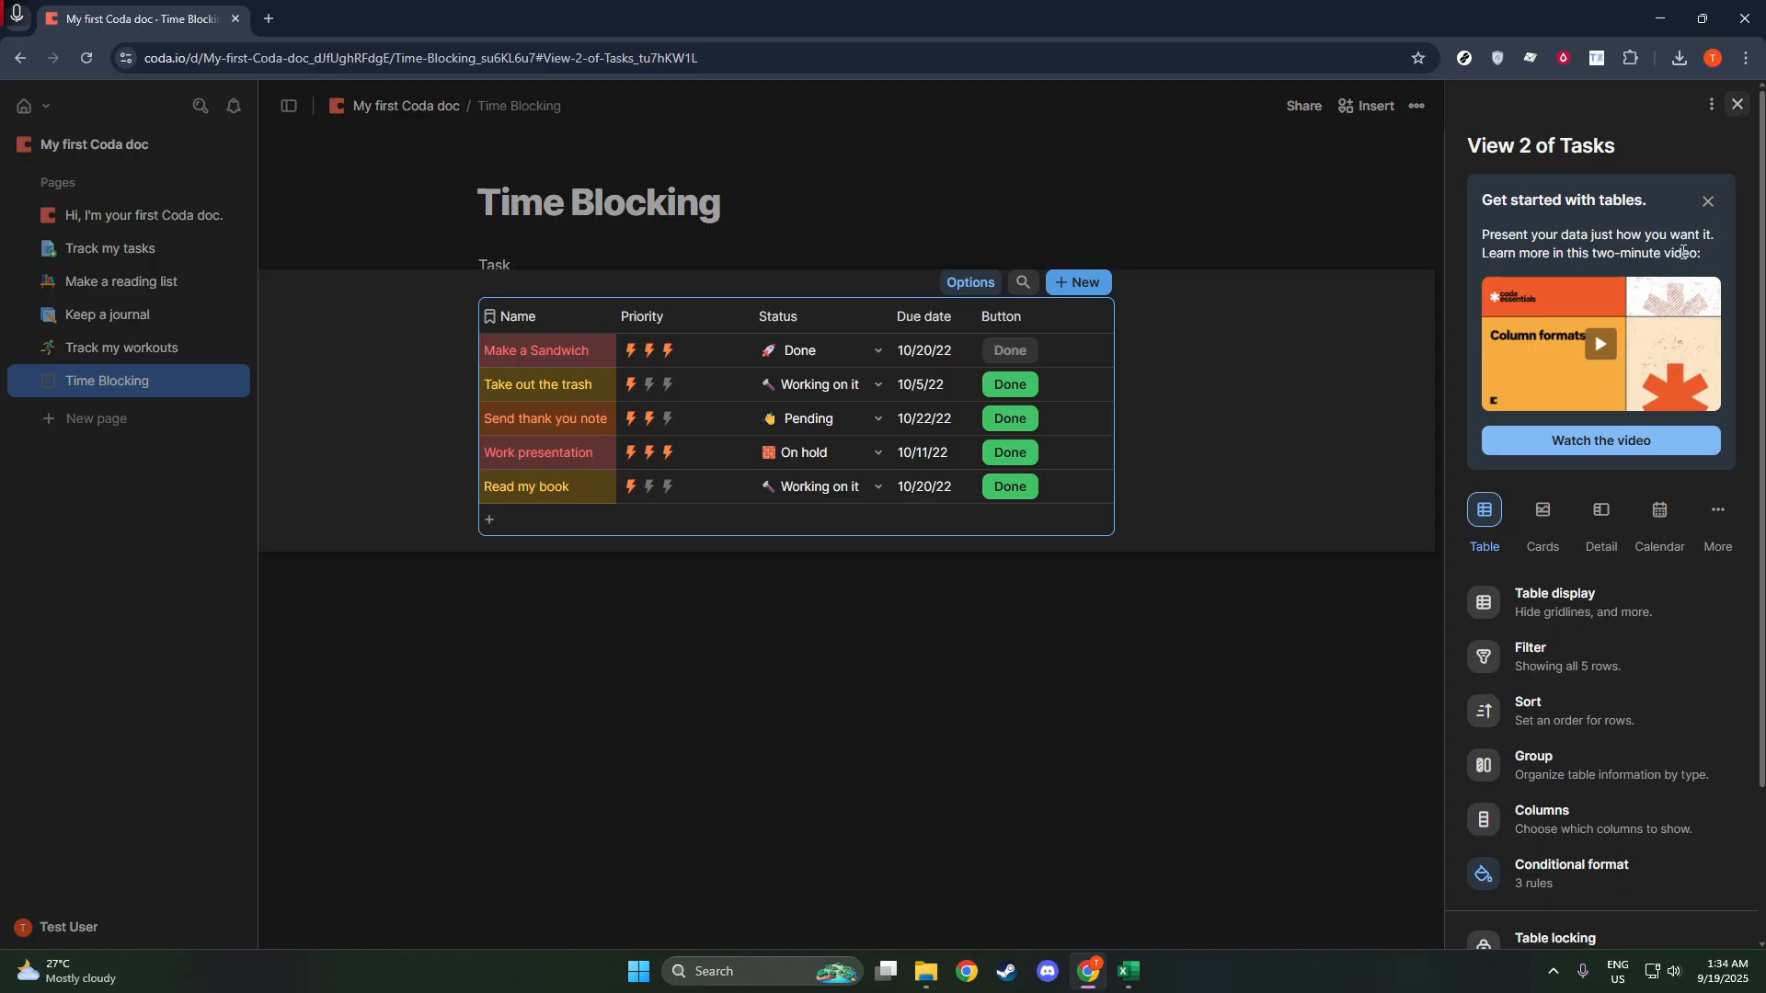
Open the table's display settings and rename the Name column to "Task".
scroll(1536, 745, "down", 1)
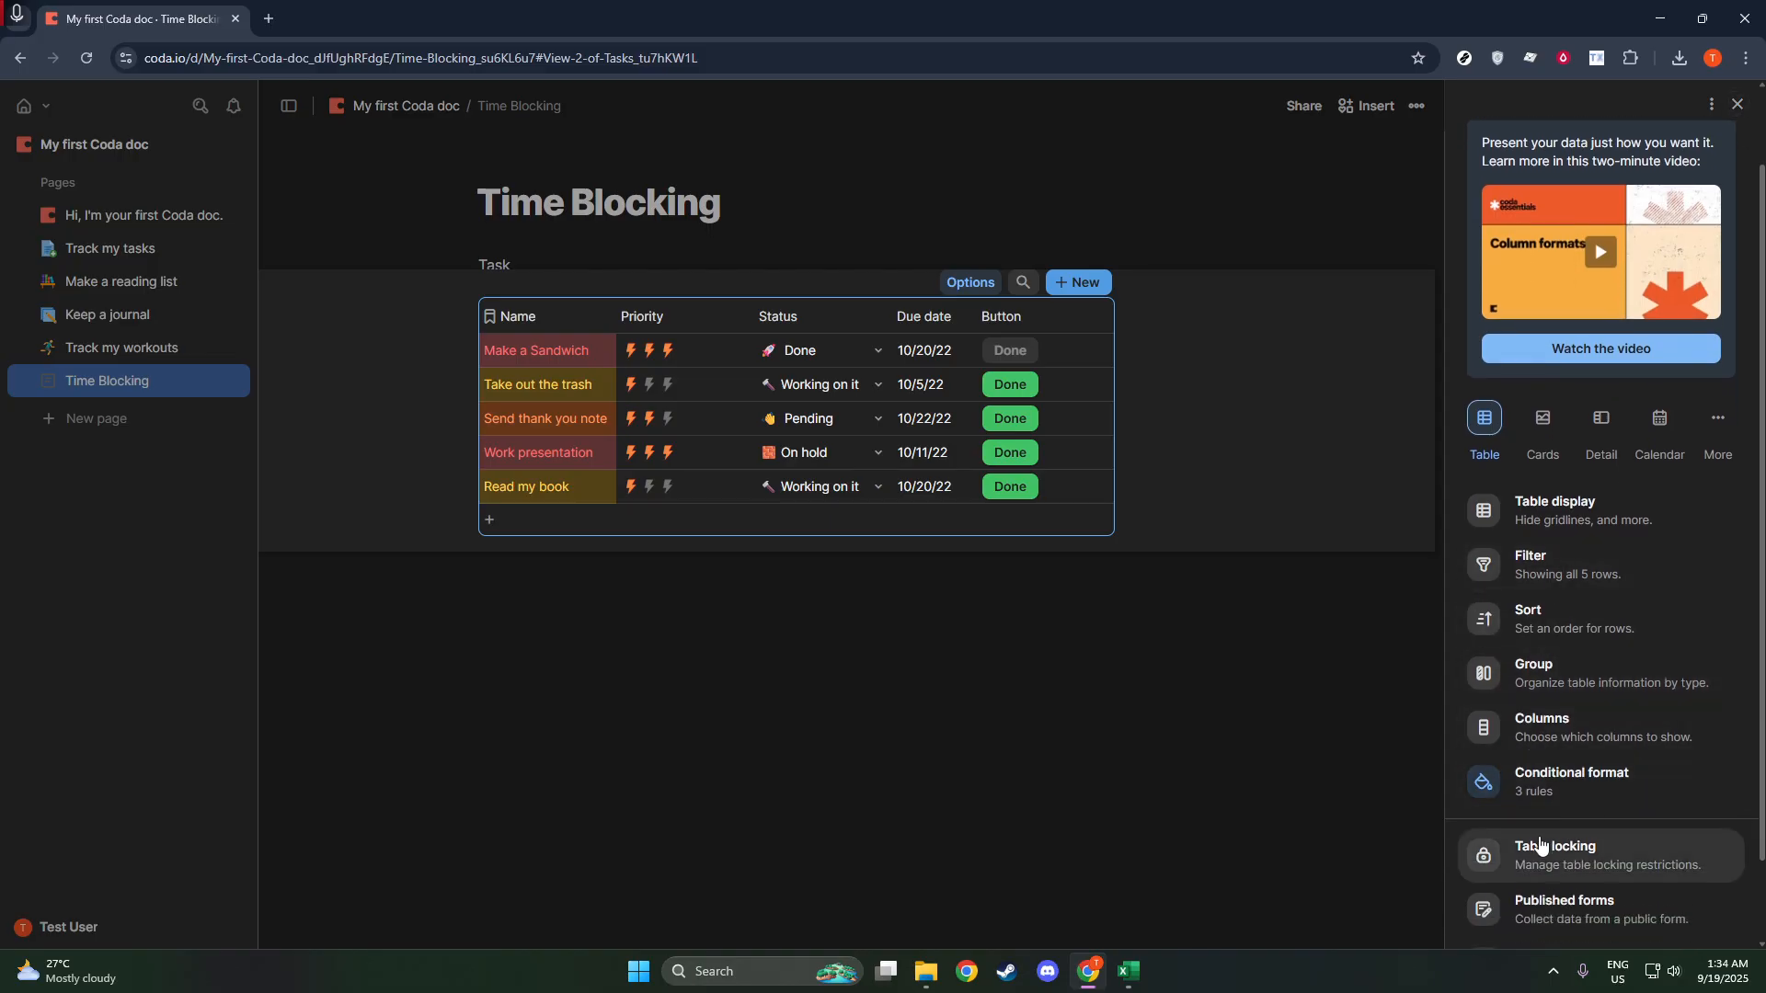
left_click(1538, 507)
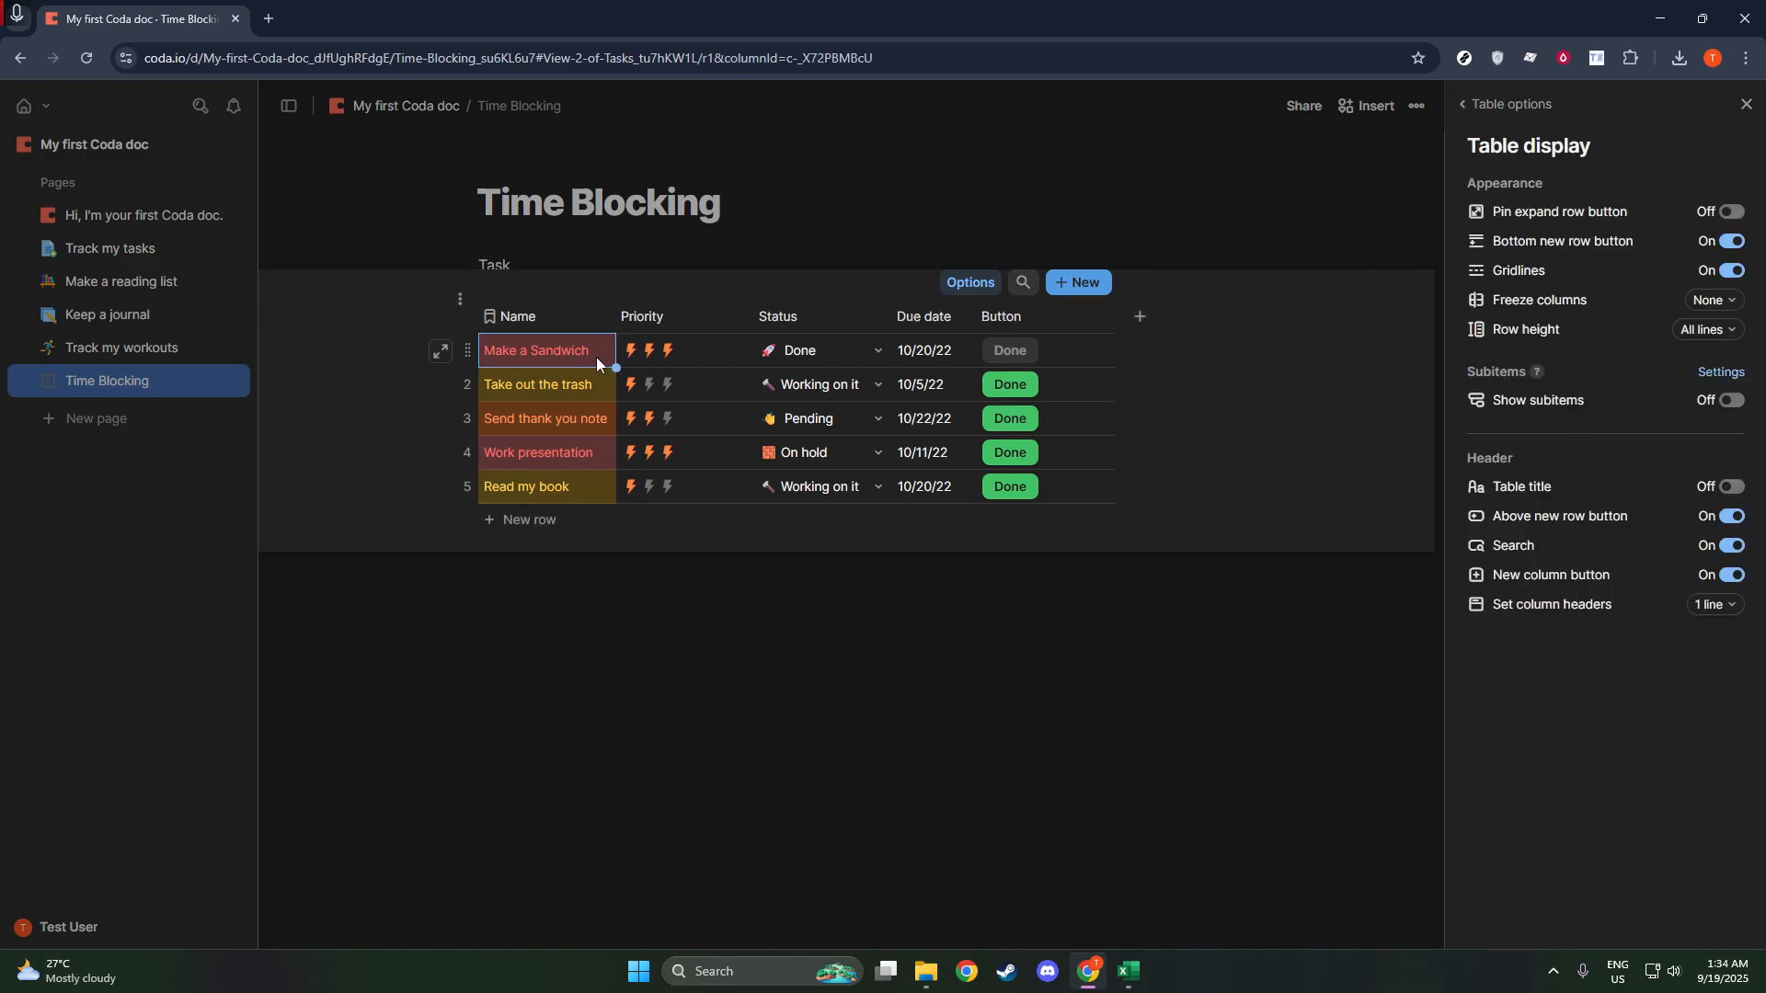
left_click(537, 322)
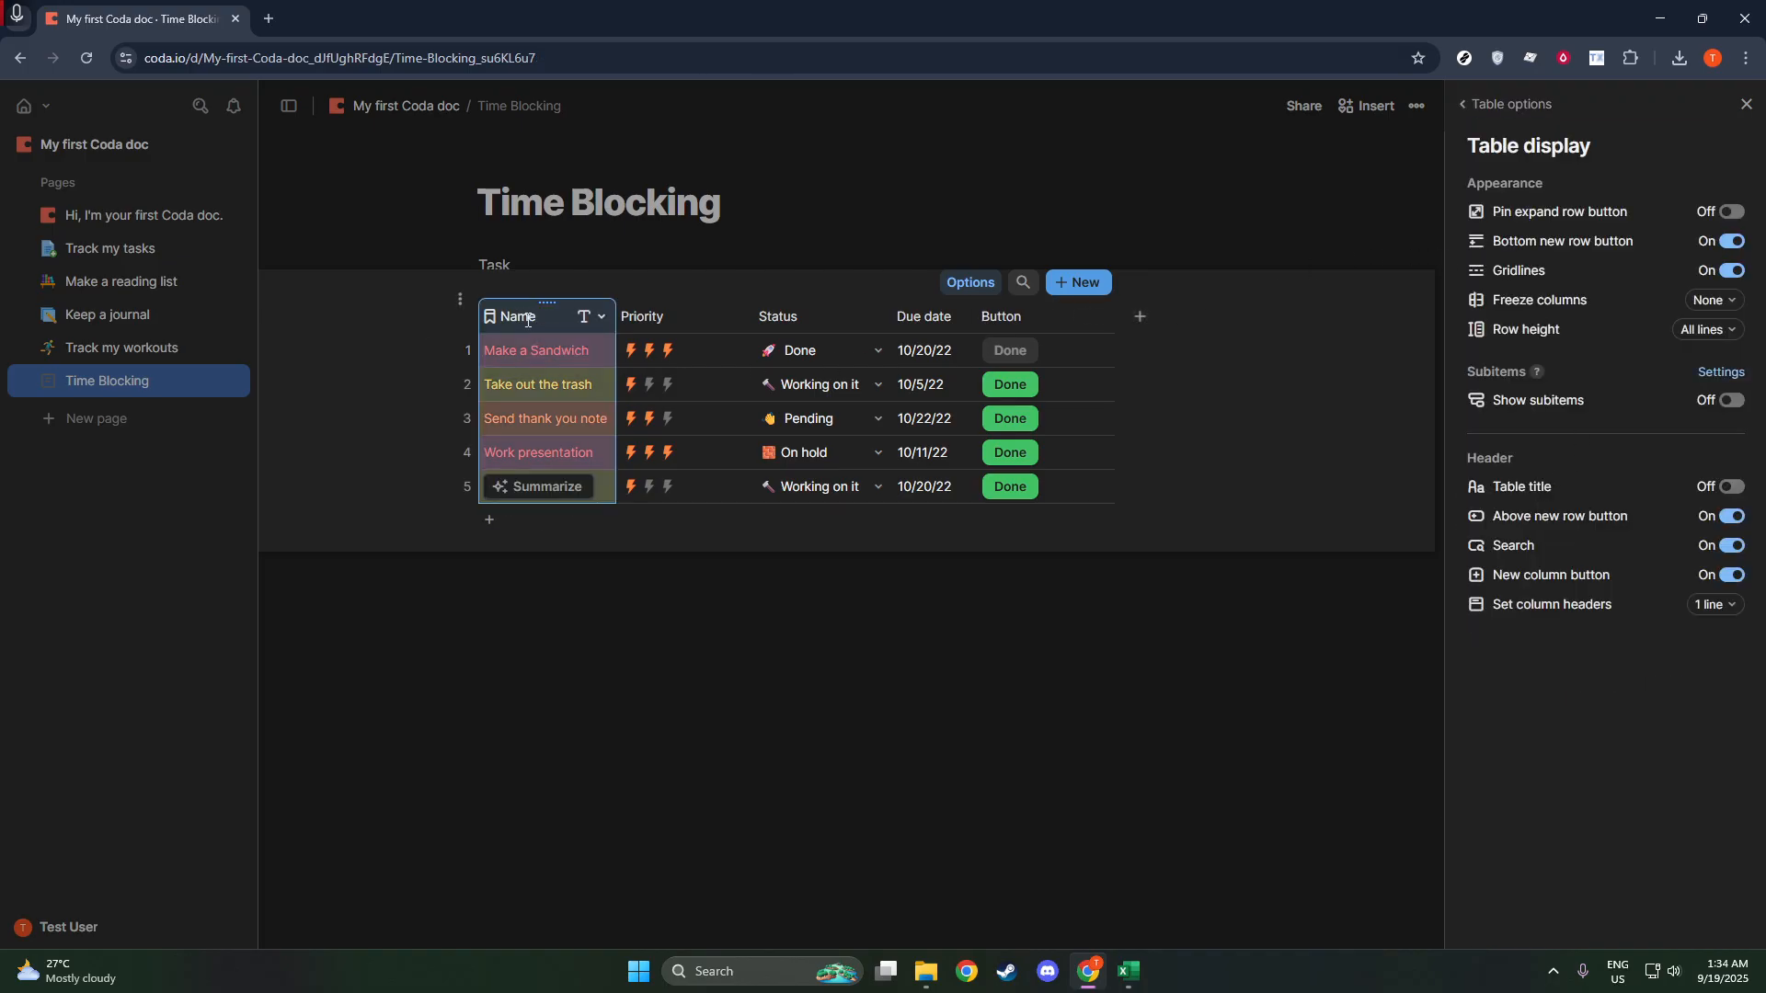
left_click(532, 318)
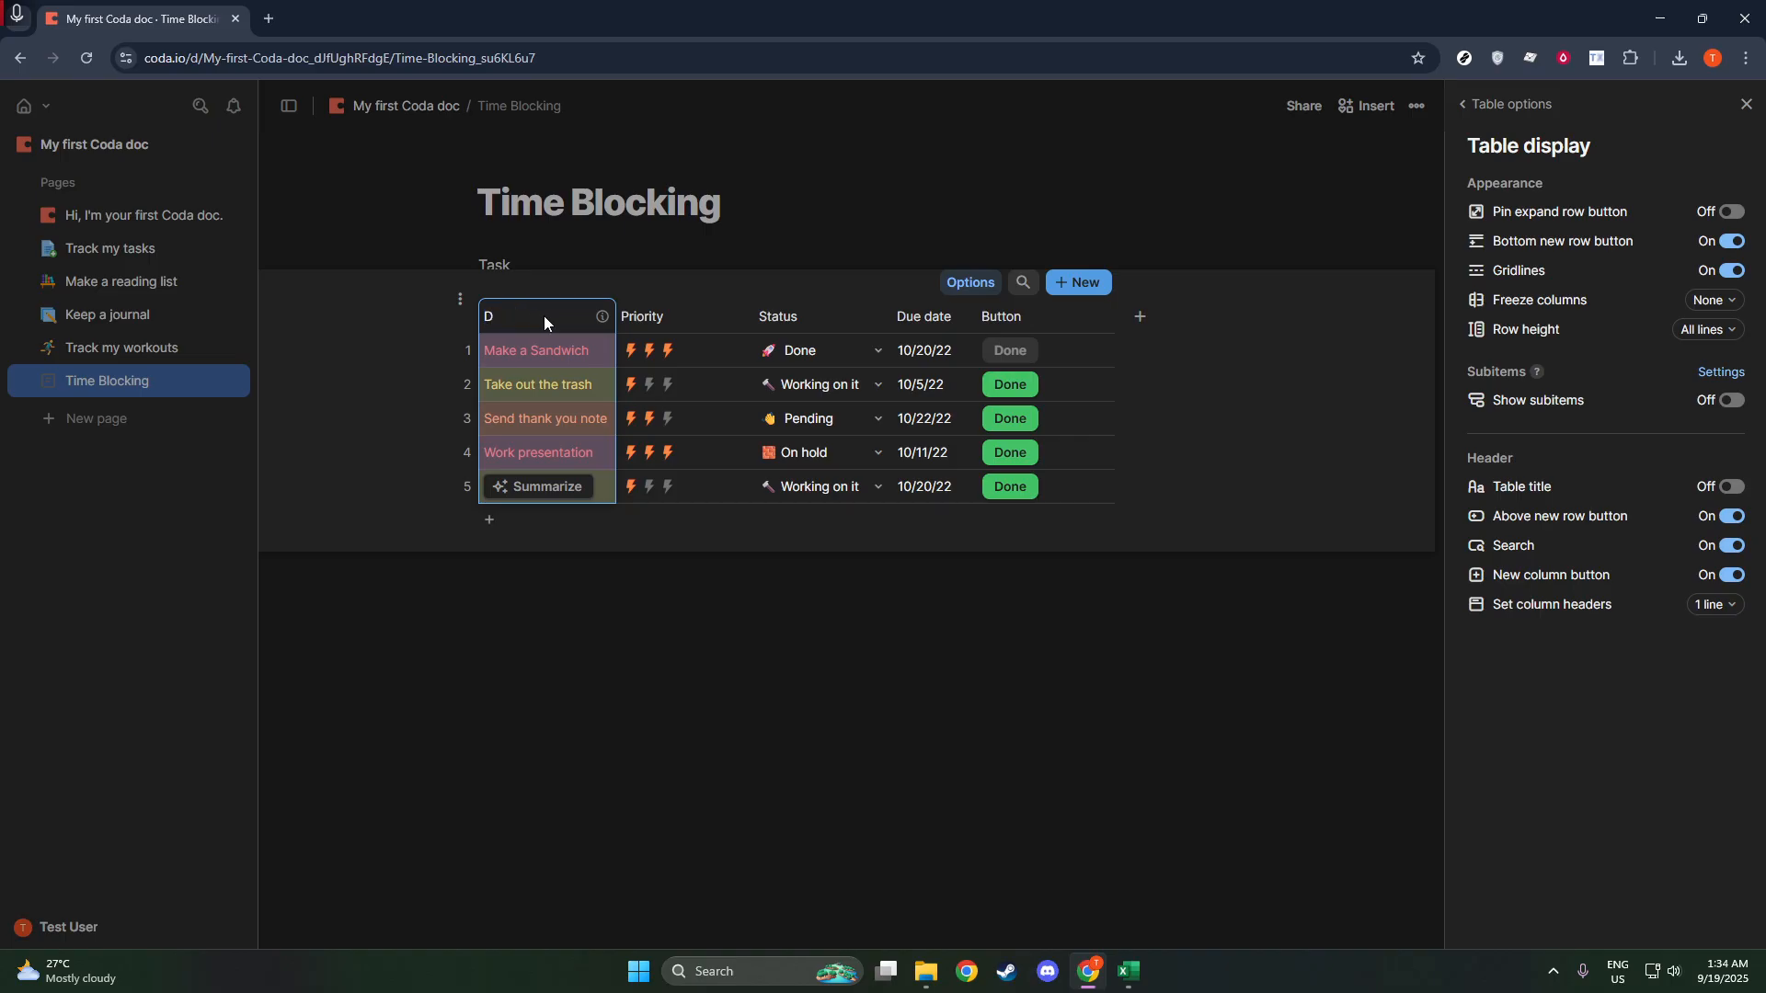
key("BackSpace")
type("Task")
Rename the Due date column to "Tasks Time".
left_click(950, 318)
triple_click(919, 322)
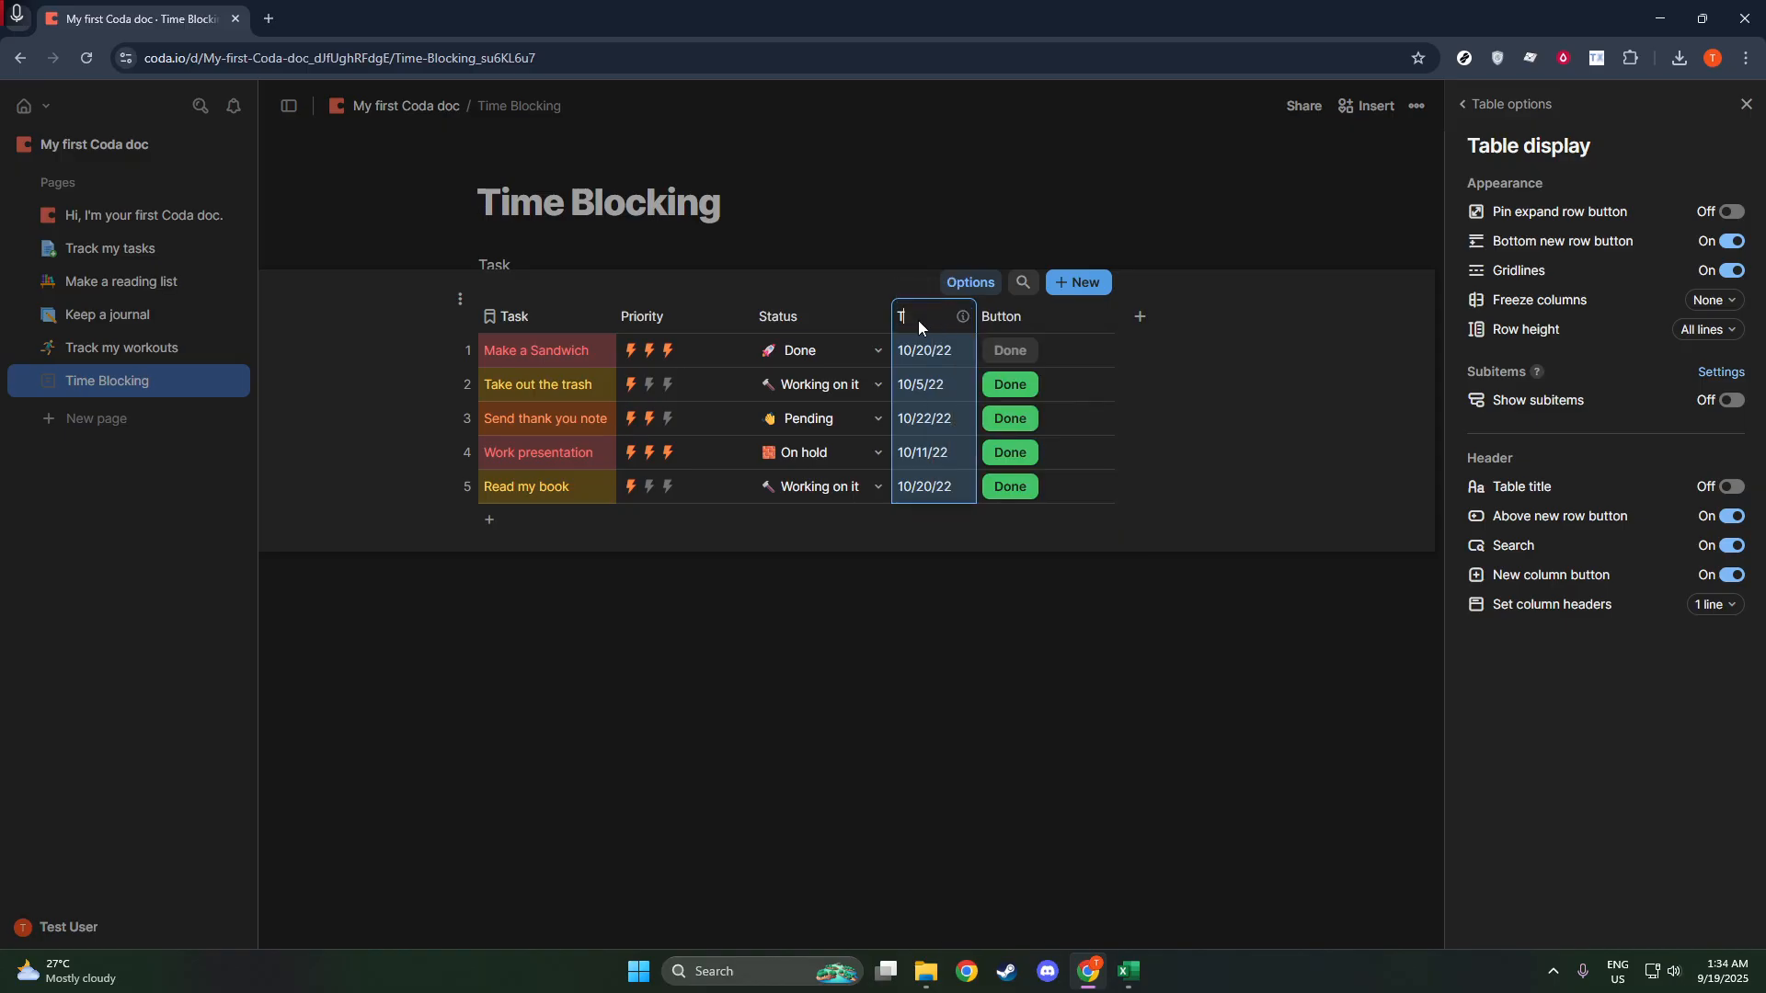
type("TasksTime")
Add a blank row at the end of the table and close the table's display settings.
left_click(900, 532)
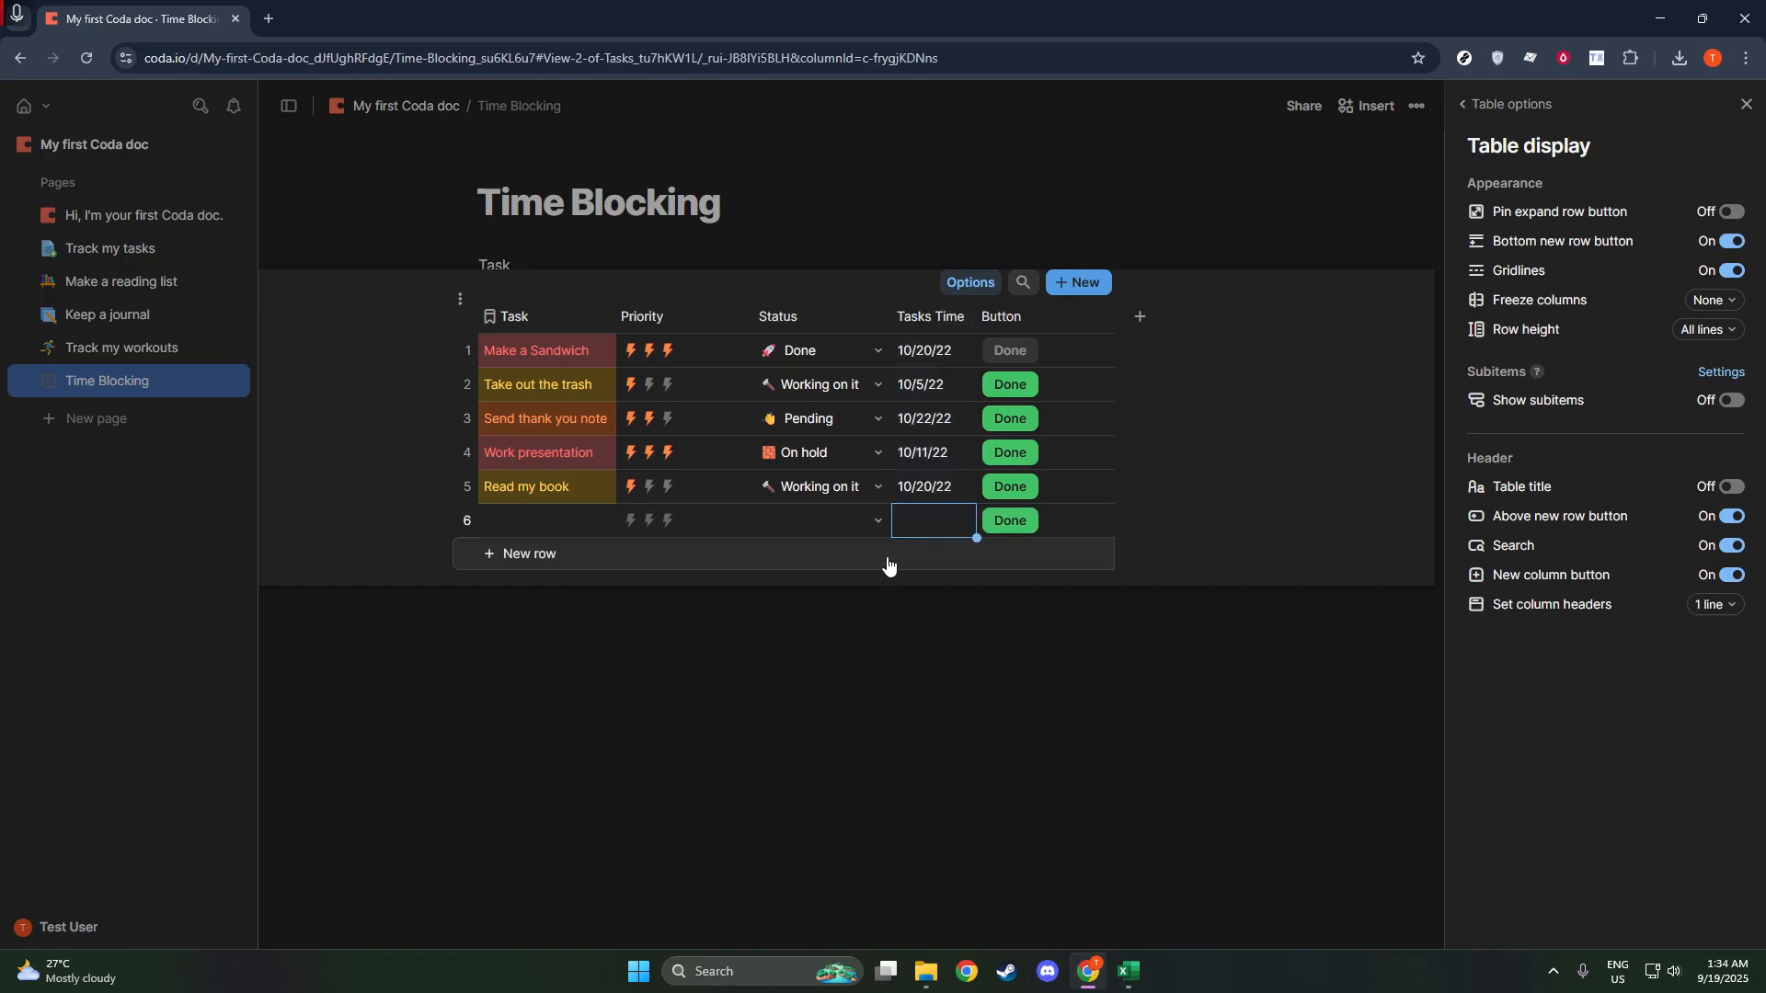
left_click(1173, 508)
left_click(1217, 669)
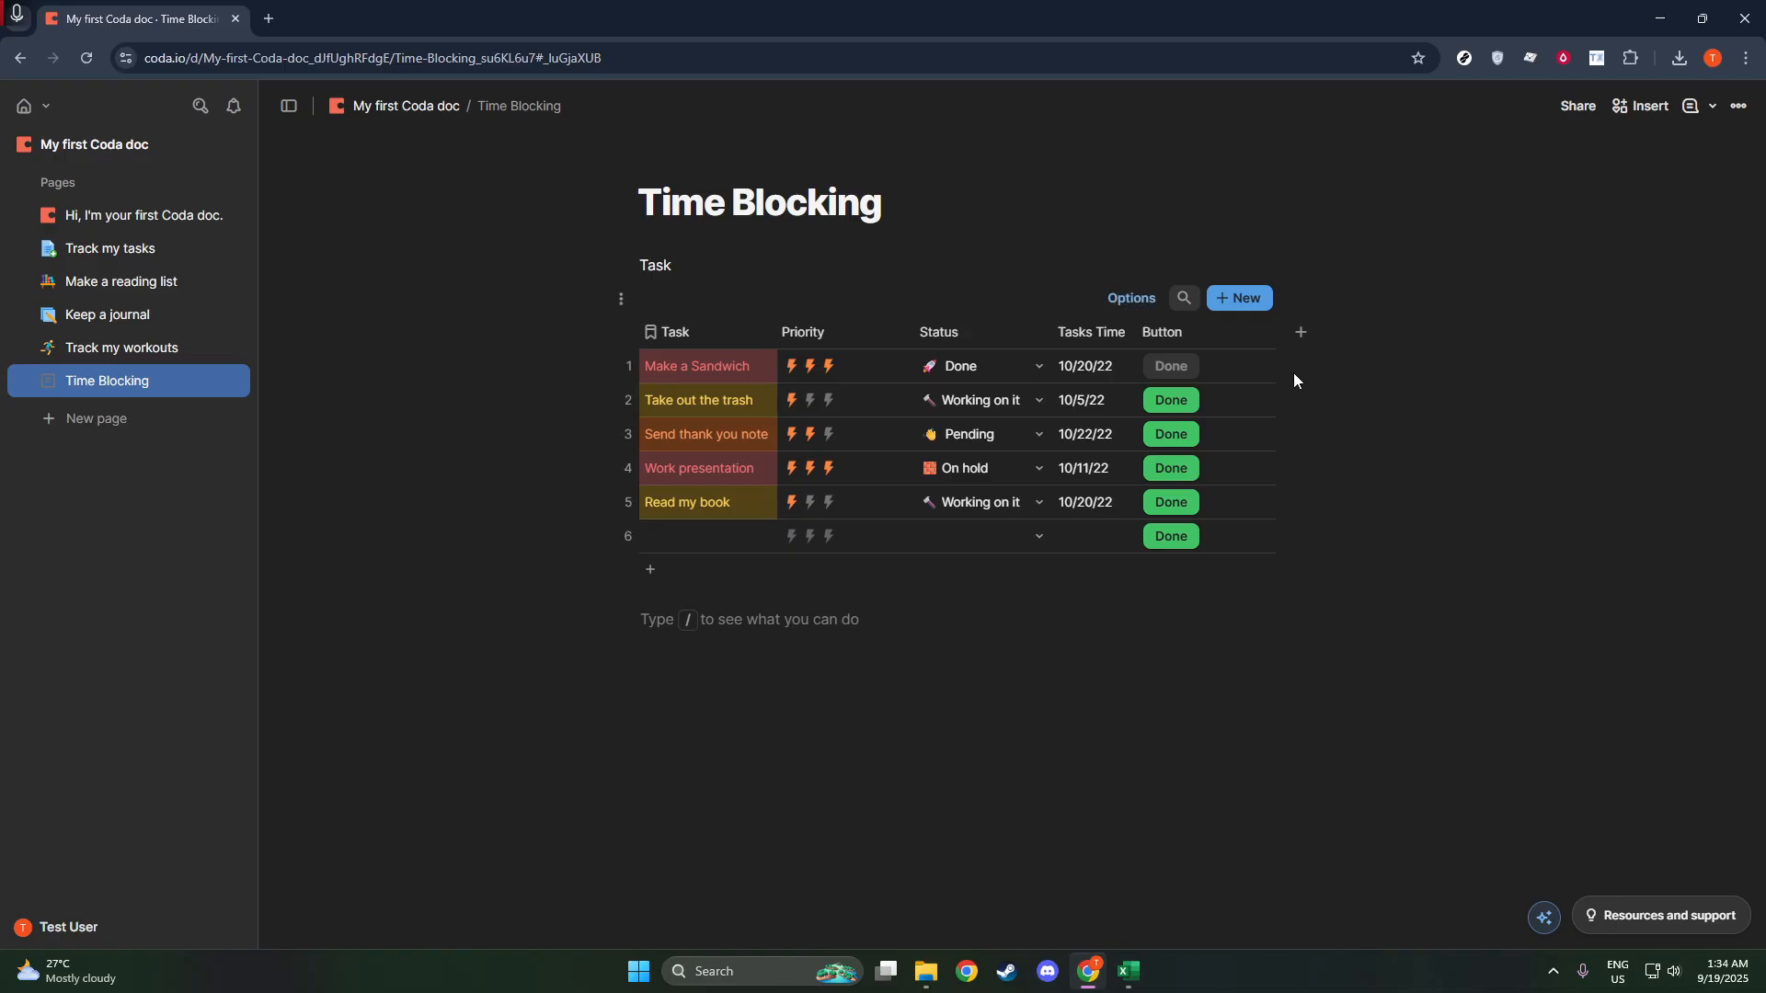
Enter "eTest the kit" as the task in the blank last row and set its priority to two bolts.
left_click(703, 541)
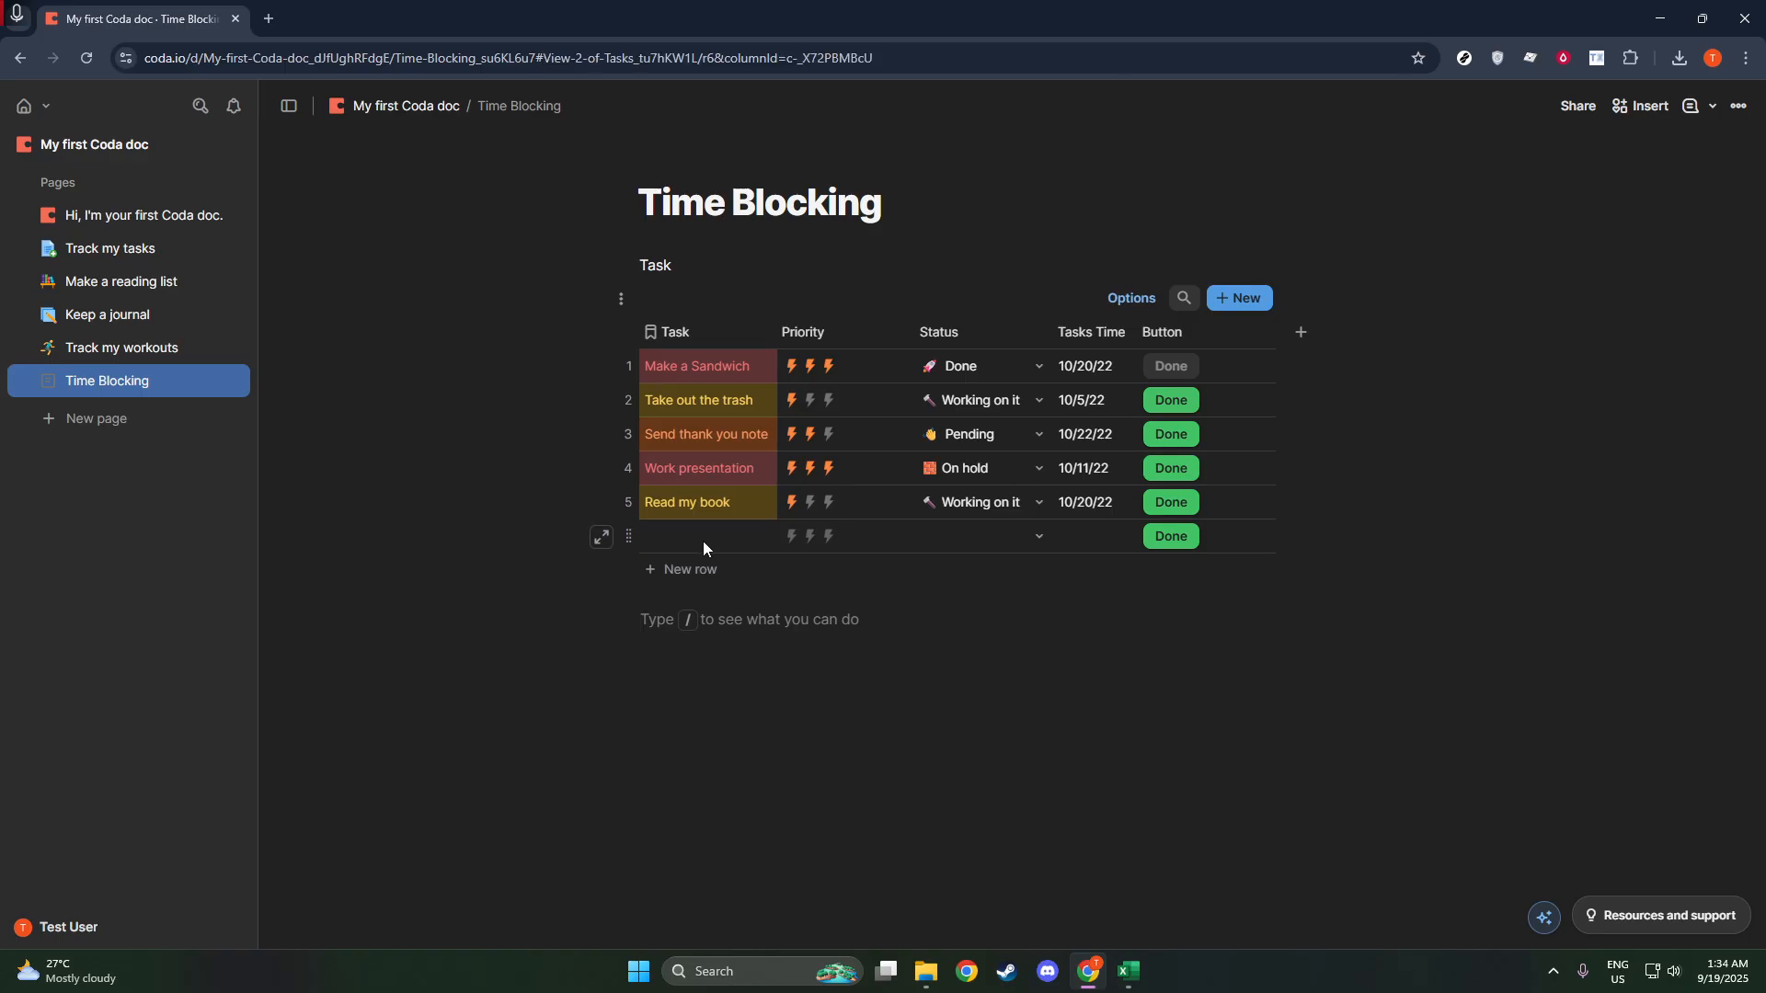
left_click(704, 543)
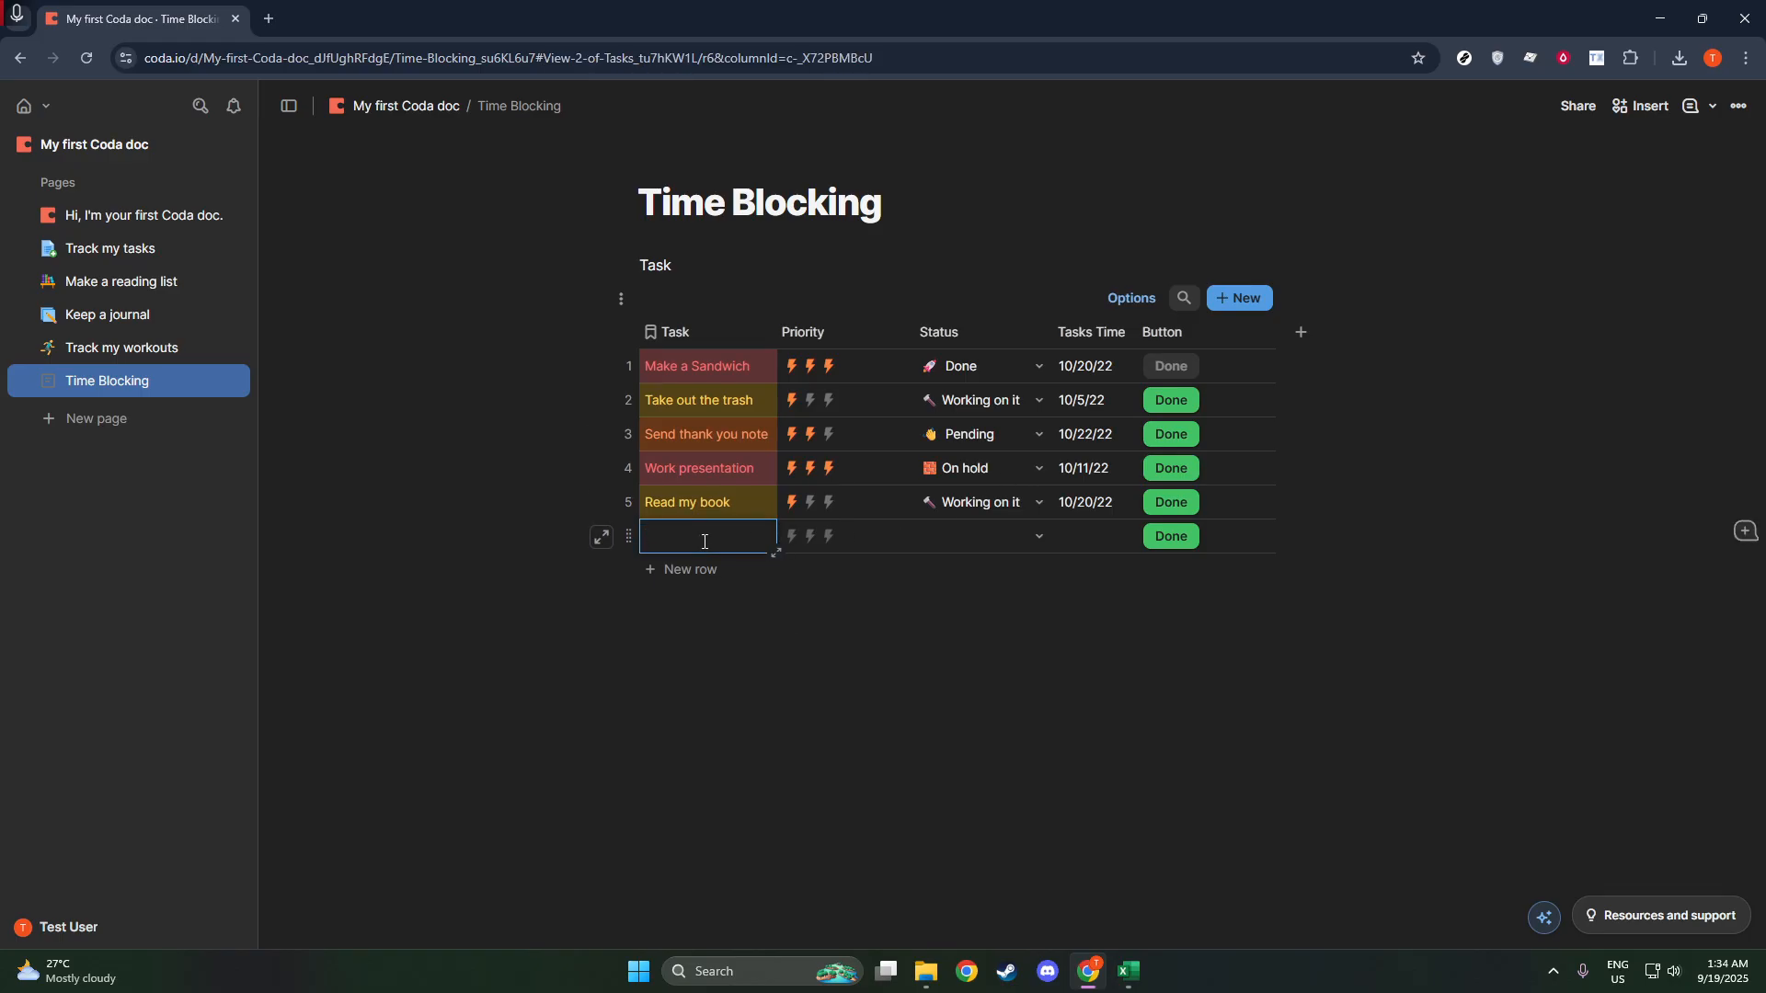
type("est")
key("ctrl")
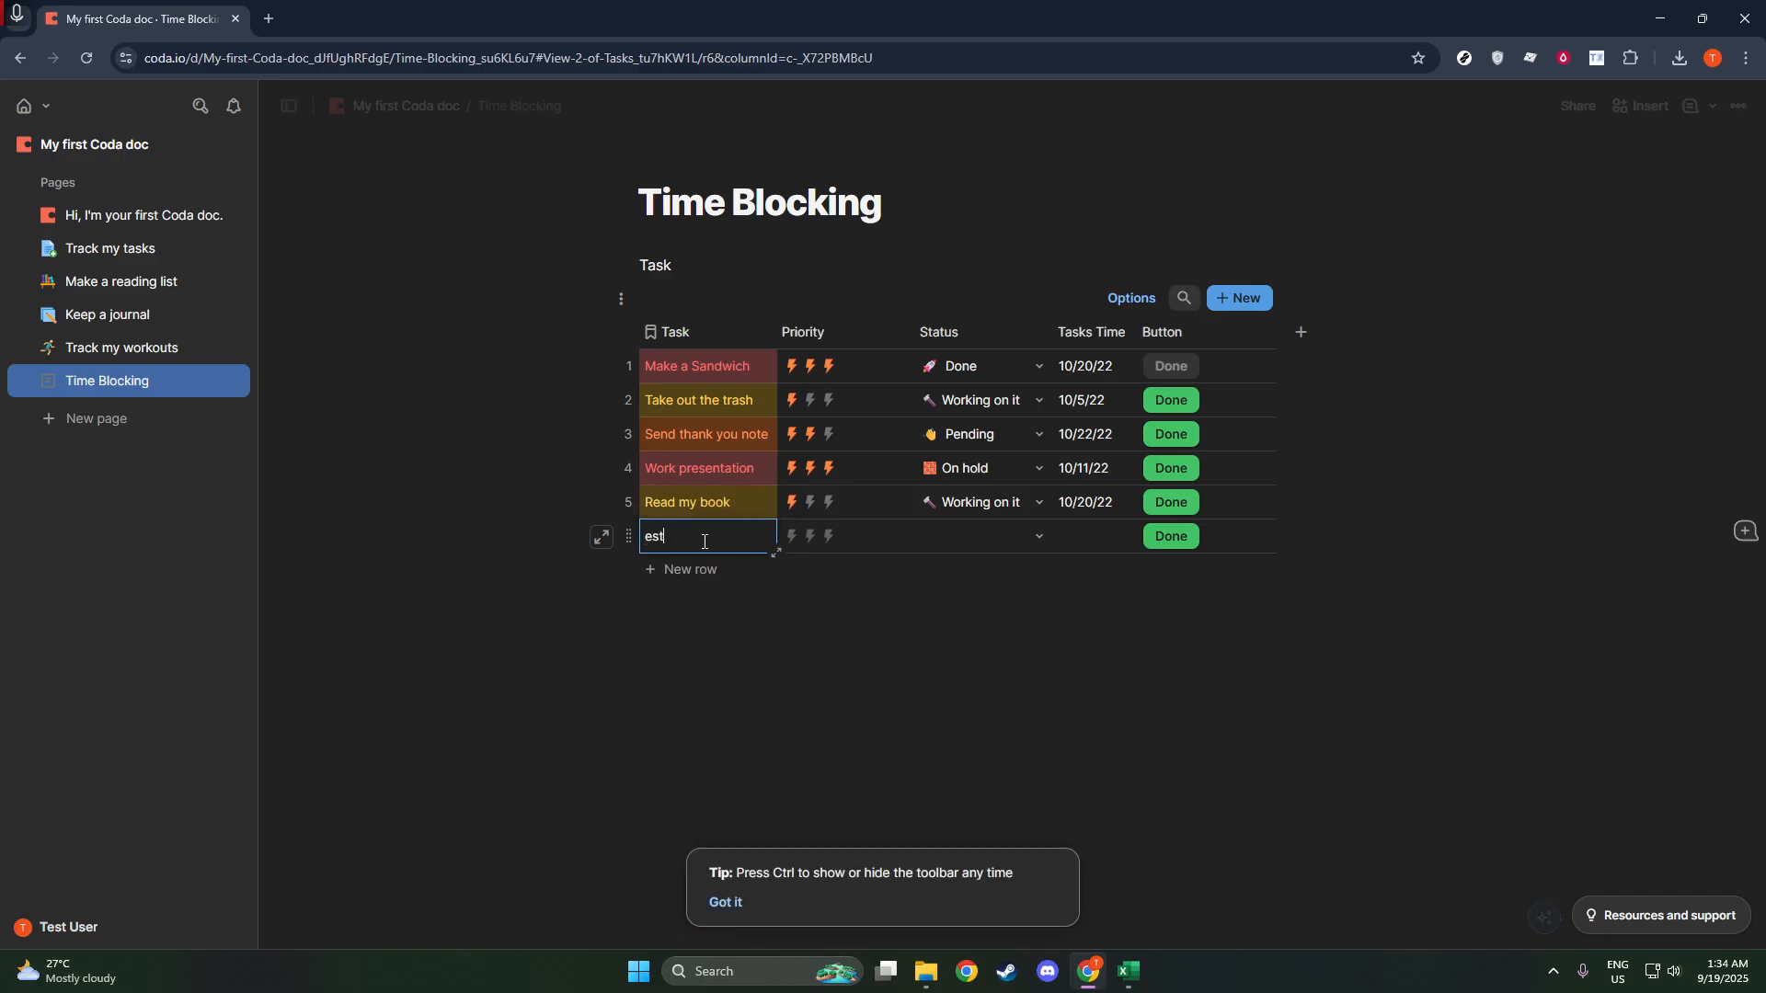
key("BackSpace")
key("BackSpace")
type("Test ")
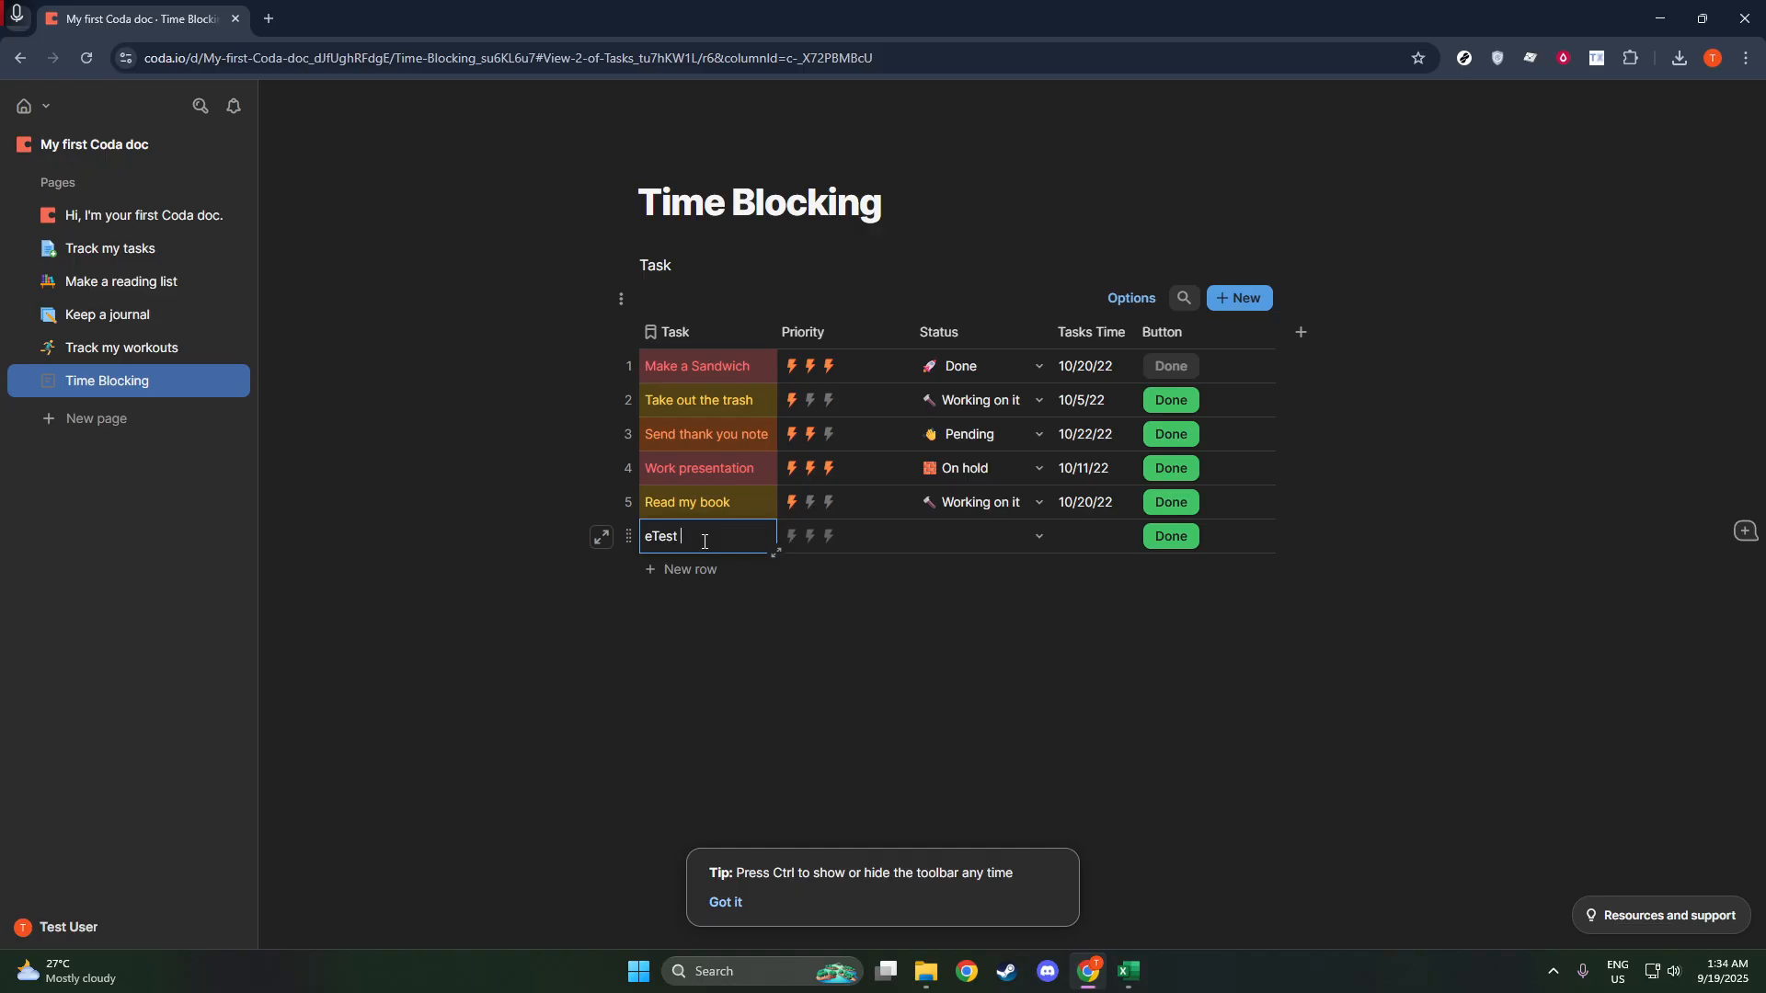
type("the kit")
left_click(812, 538)
left_click(967, 515)
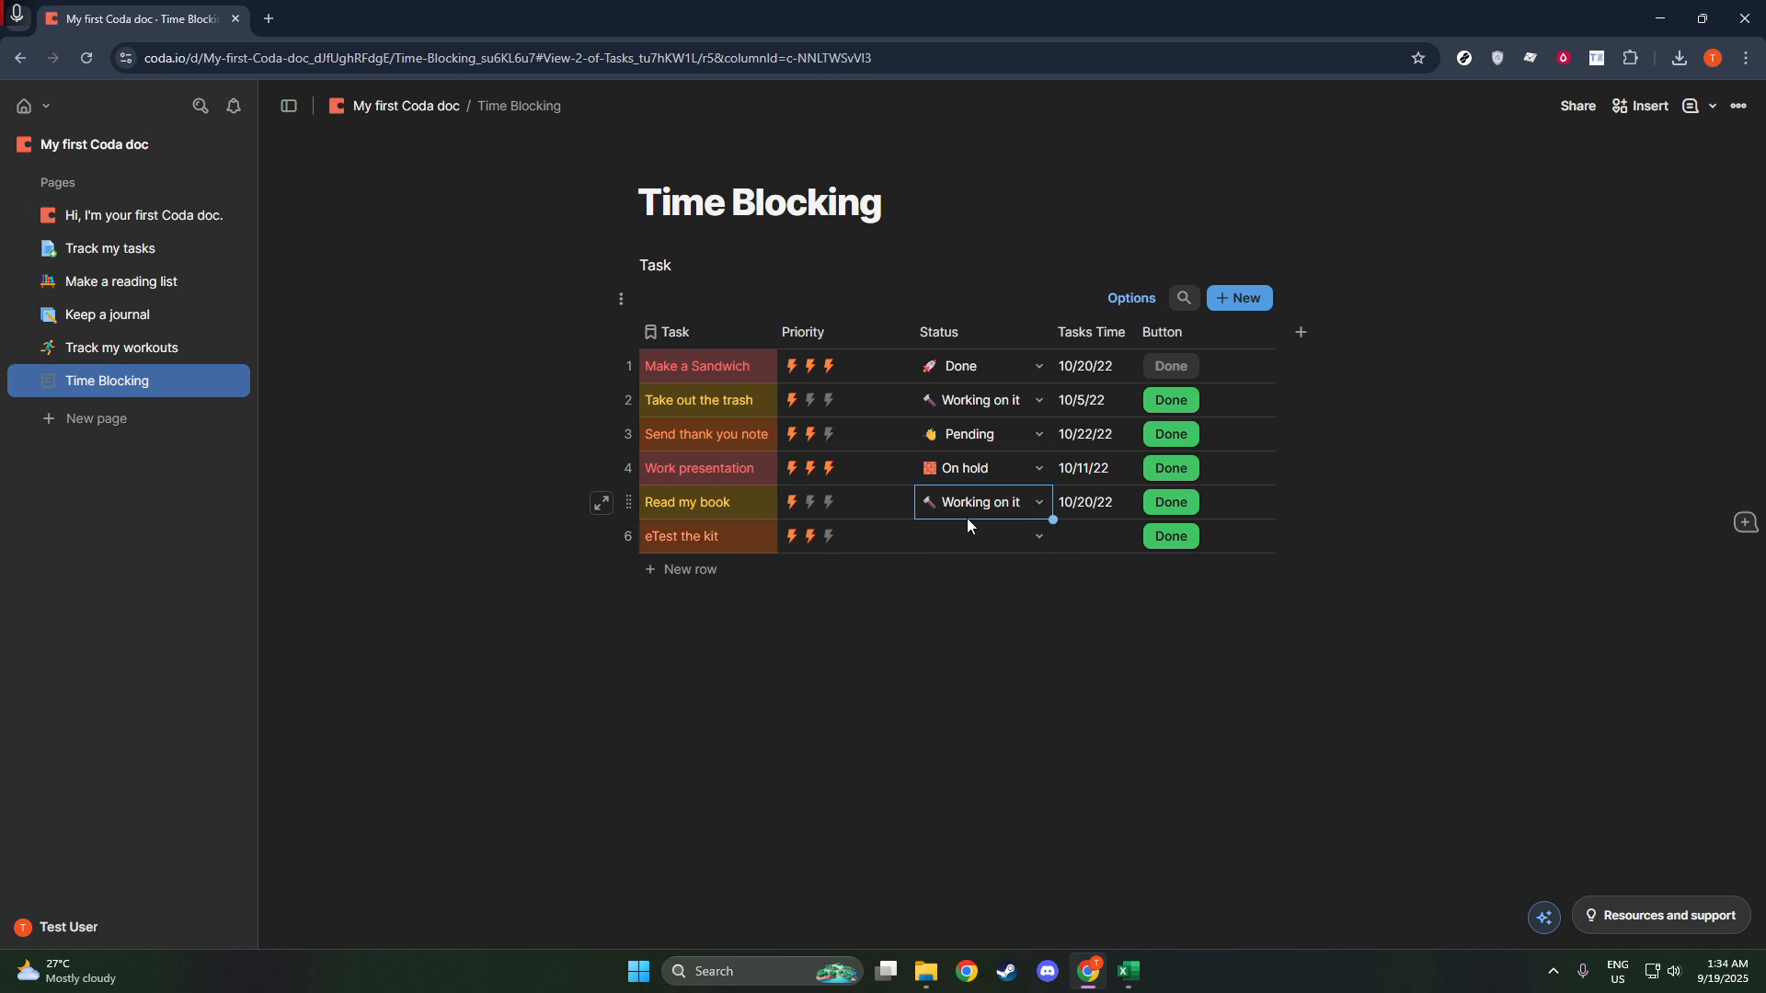